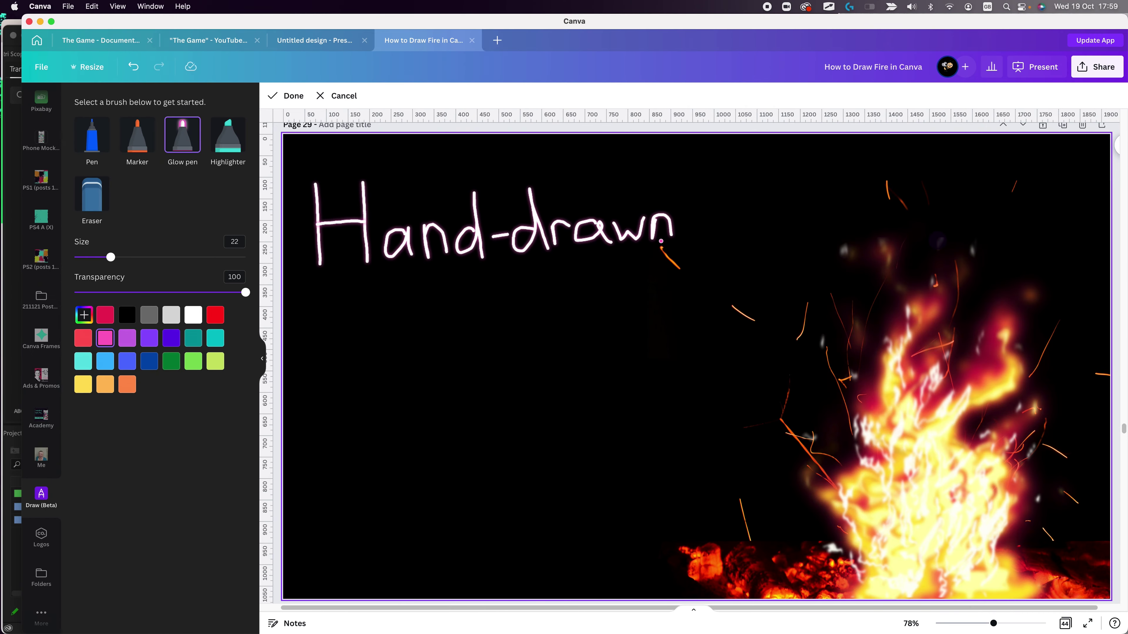
Handwrite "Fire in Canva!" below "Hand-drawn" with the Glow pen and start a small line of text above the flames
left_click_drag(386, 303, 515, 333)
left_click_drag(557, 456, 560, 466)
left_click_drag(567, 443, 592, 435)
left_click_drag(633, 437, 646, 468)
left_click_drag(655, 375, 675, 459)
left_click_drag(455, 279, 460, 328)
left_click_drag(312, 395, 322, 444)
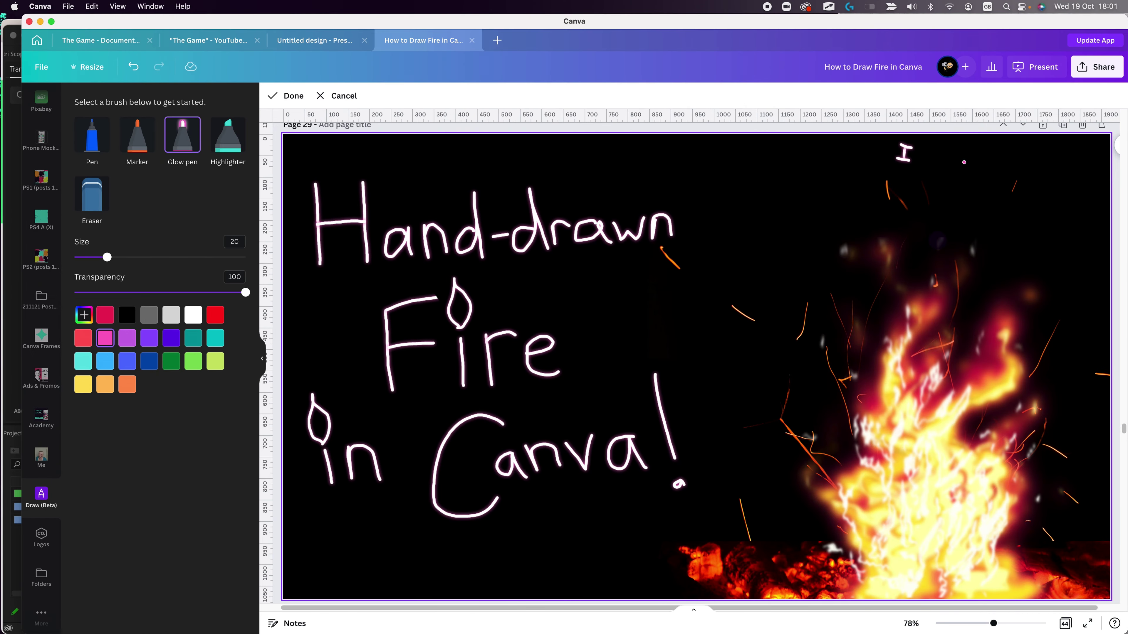
left_click_drag(960, 162, 976, 175)
left_click_drag(1022, 207, 987, 265)
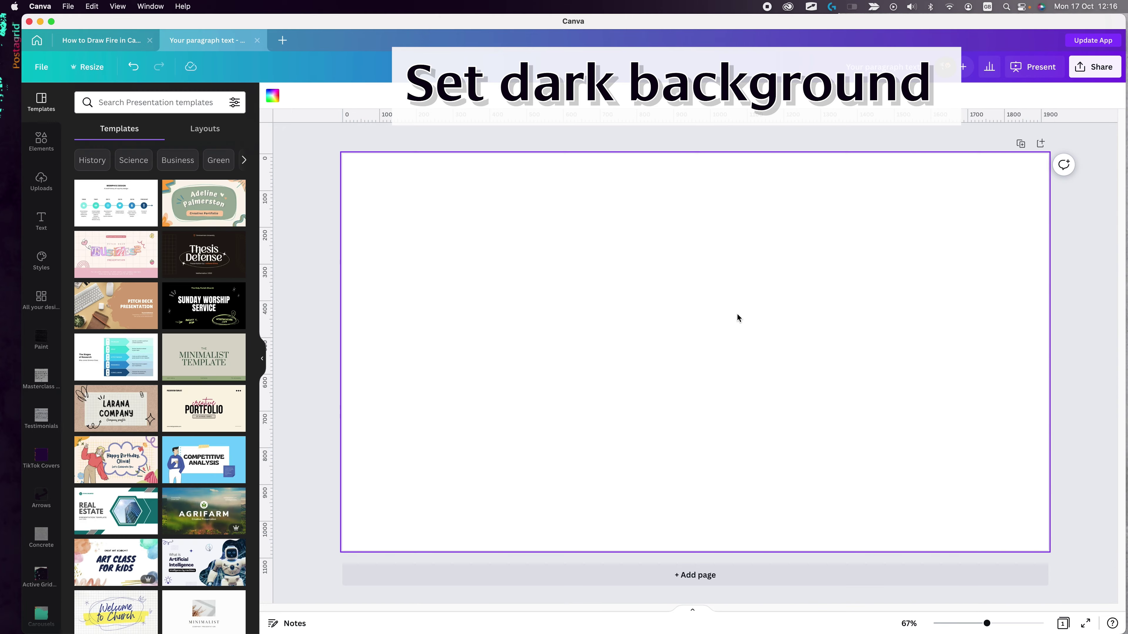
Set the blank page's background to the darkest near-black colour of the Postagrid palette
left_click(274, 92)
left_click(84, 230)
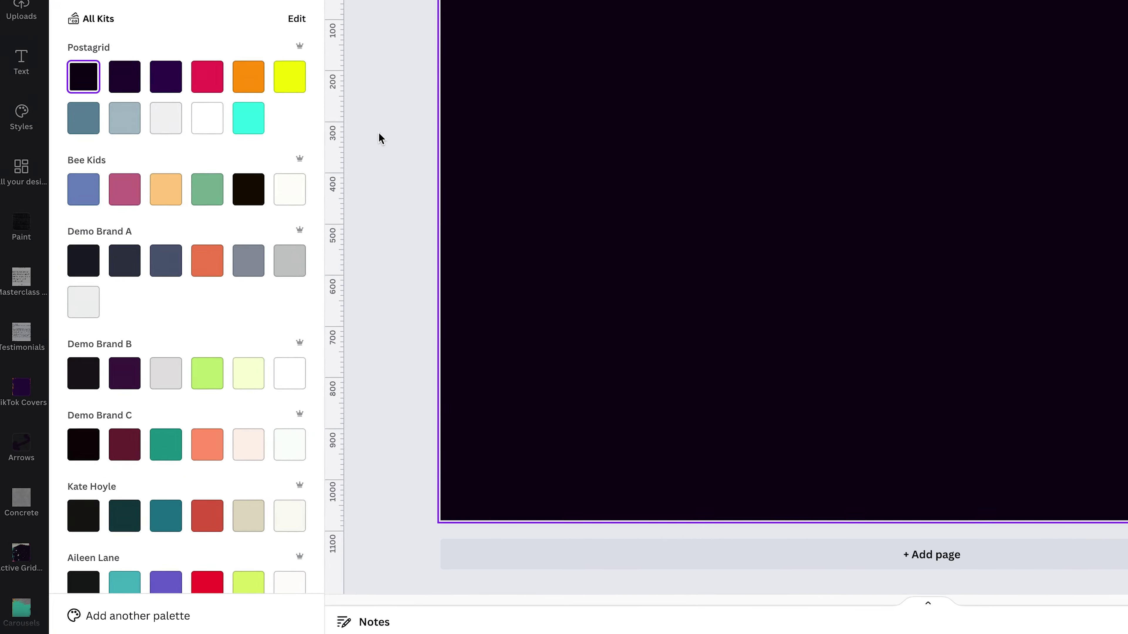
left_click(624, 317)
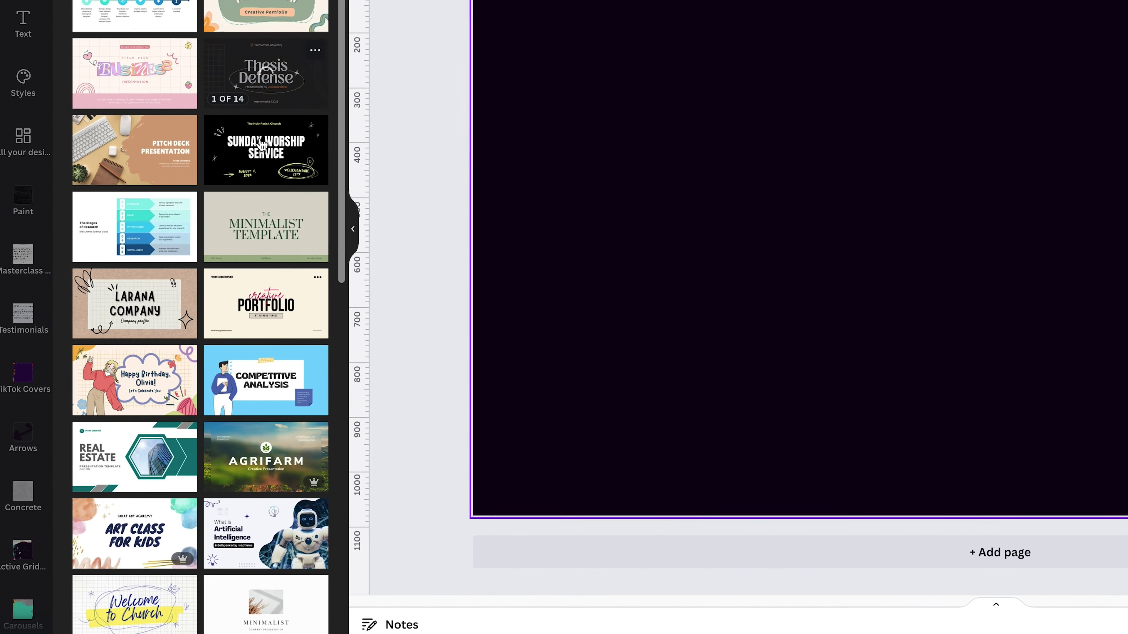
Open the Draw (Beta) app from the additional apps
scroll(20, 507, "down", 5)
scroll(21, 506, "down", 5)
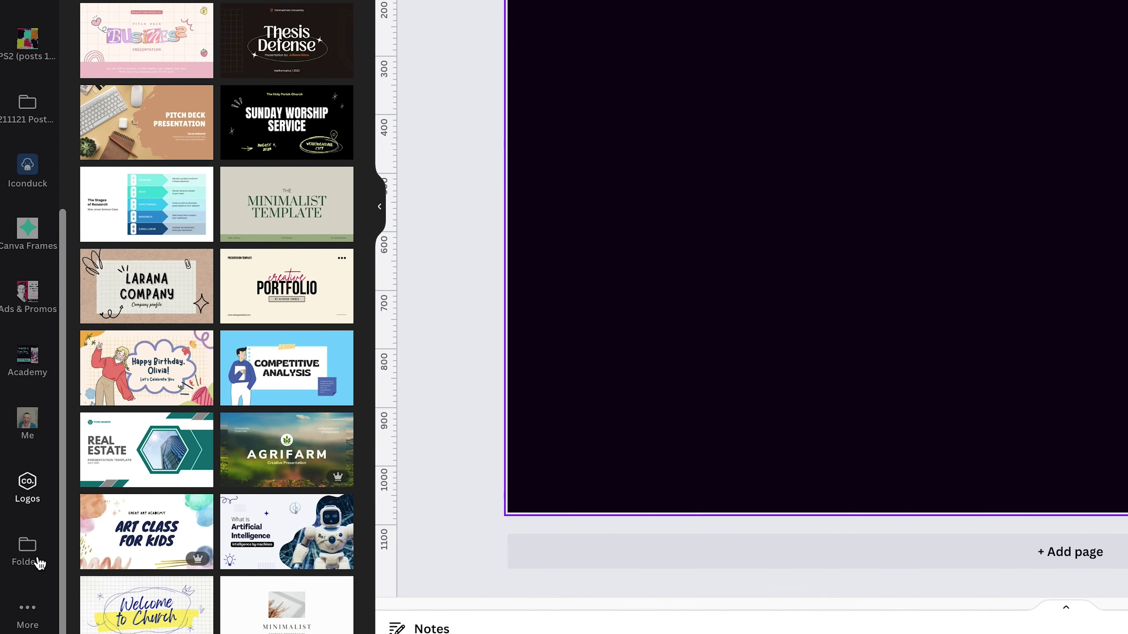
left_click(31, 612)
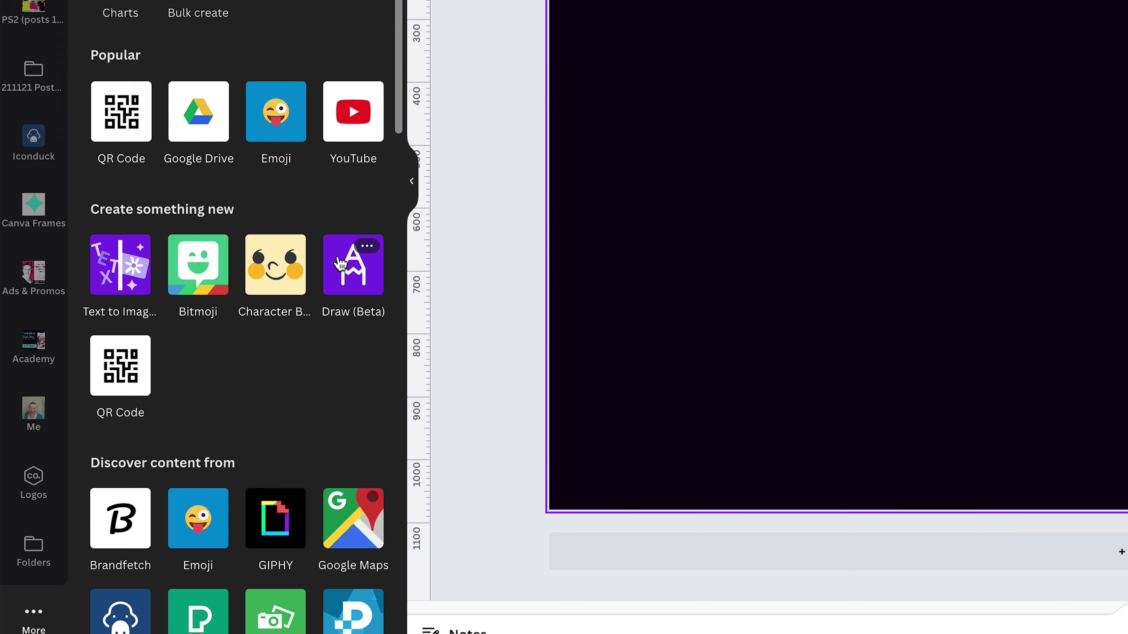
left_click(340, 264)
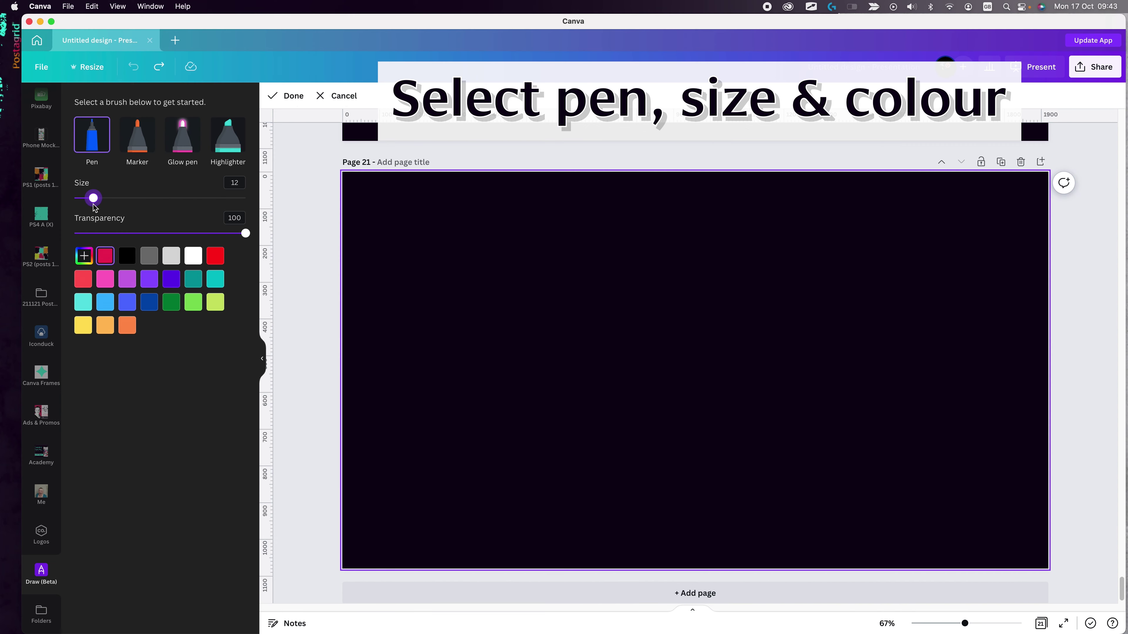
Draw a rough flame outline with the size 12 Pen in Postagrid crimson, erasing and redrawing a few of its tips
left_click(84, 256)
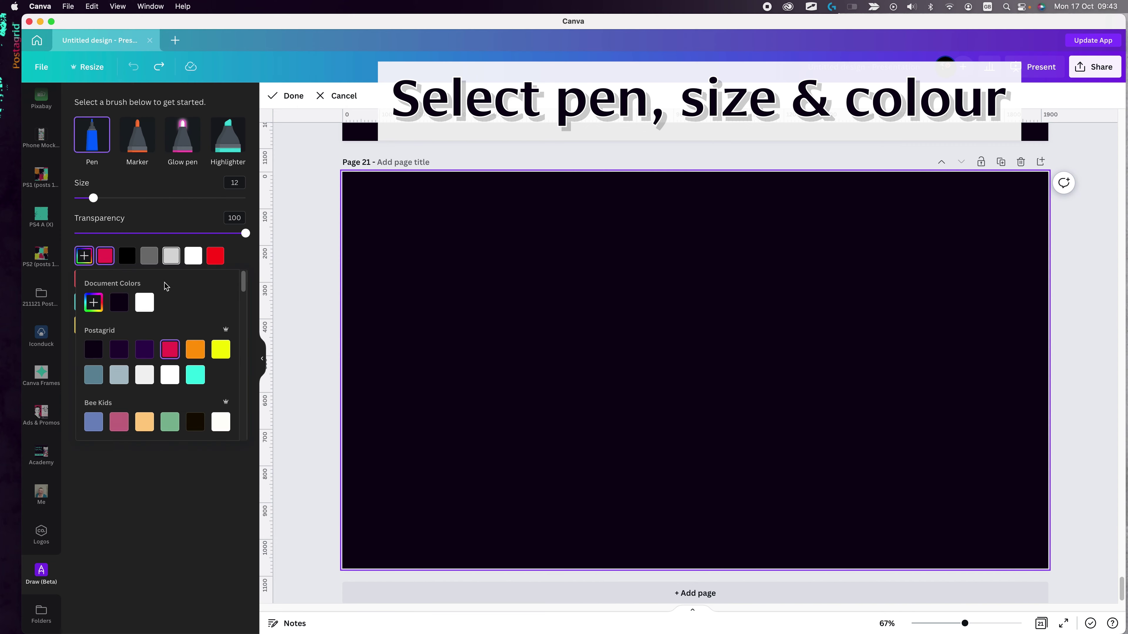
mouse_move(666, 547)
left_mouse_down()
mouse_move(634, 543)
mouse_move(582, 505)
left_mouse_up()
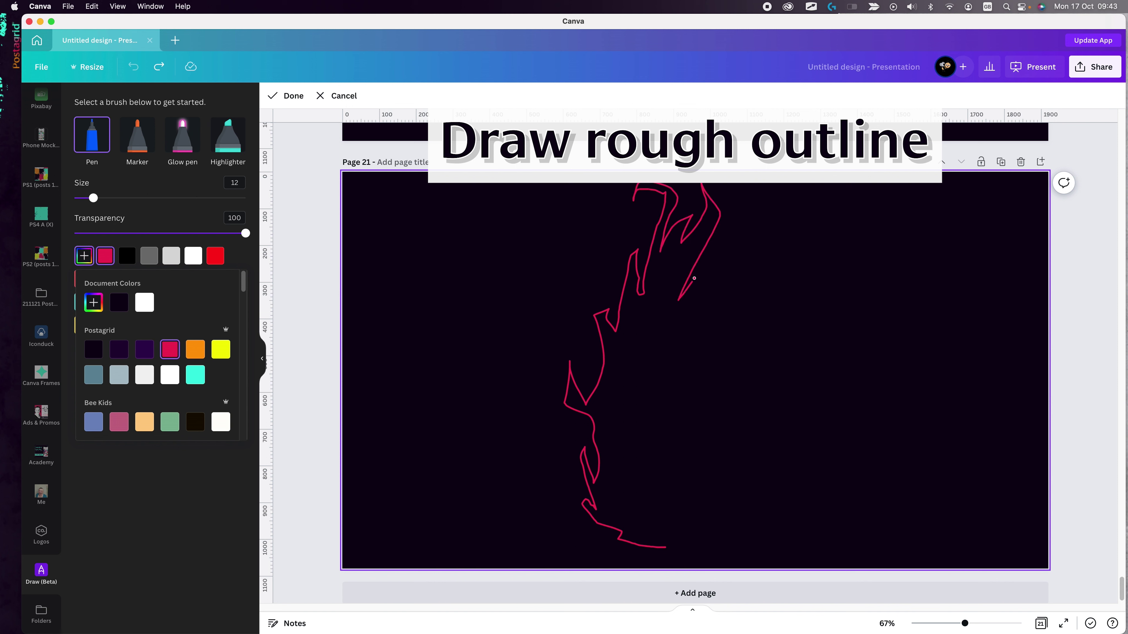
mouse_move(742, 272)
left_mouse_down()
mouse_move(758, 334)
mouse_move(740, 393)
mouse_move(756, 388)
mouse_move(769, 456)
mouse_move(682, 531)
left_mouse_up()
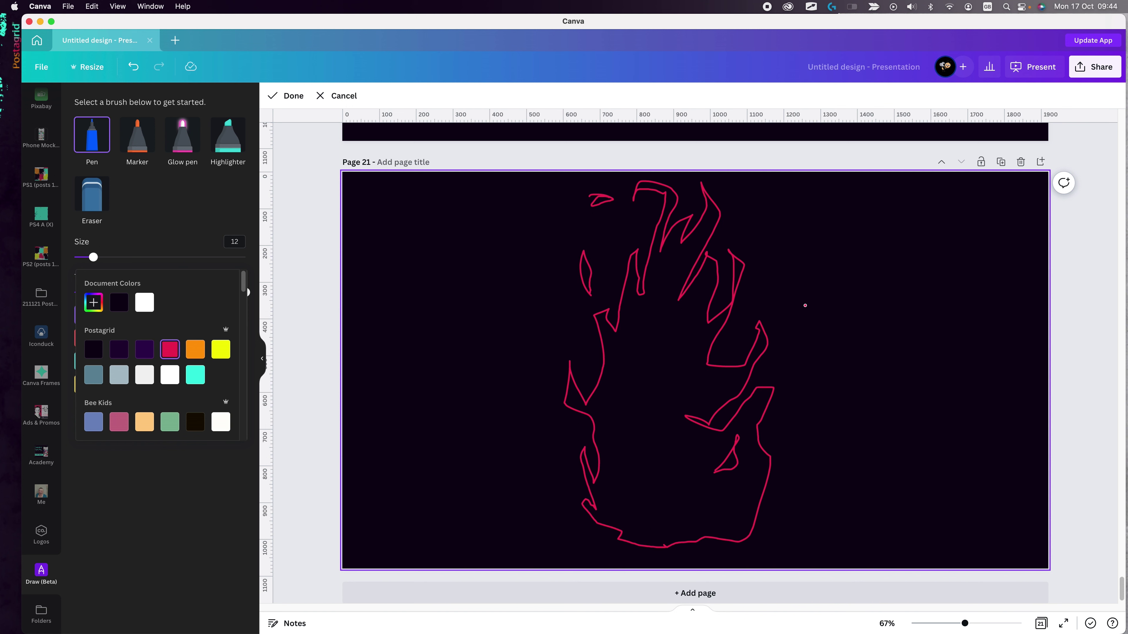
left_click(95, 203)
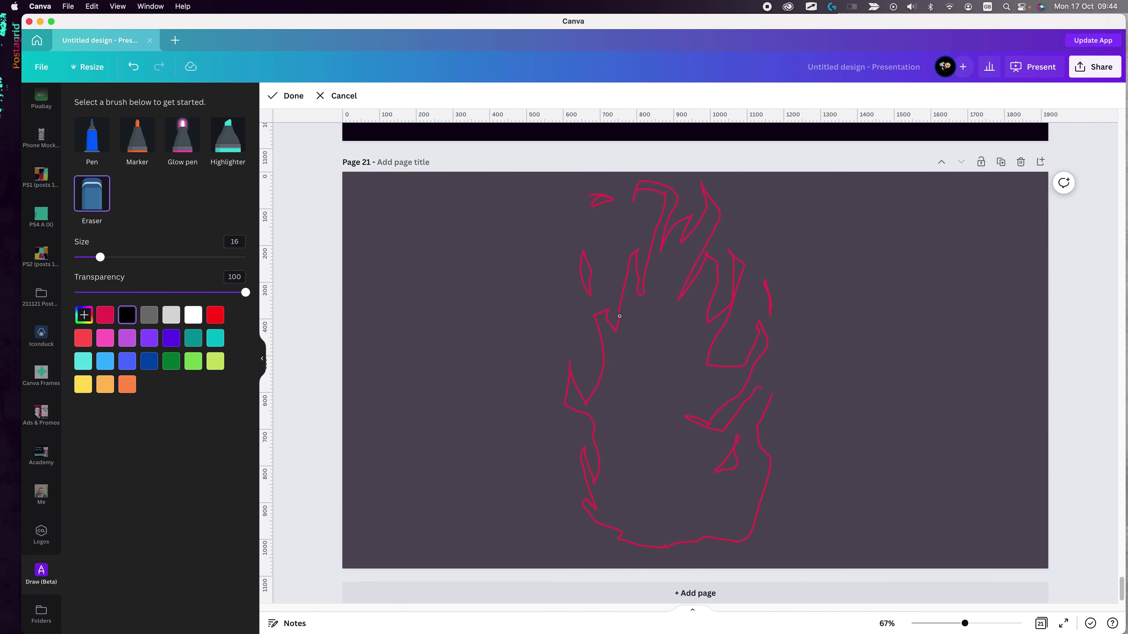
key("p")
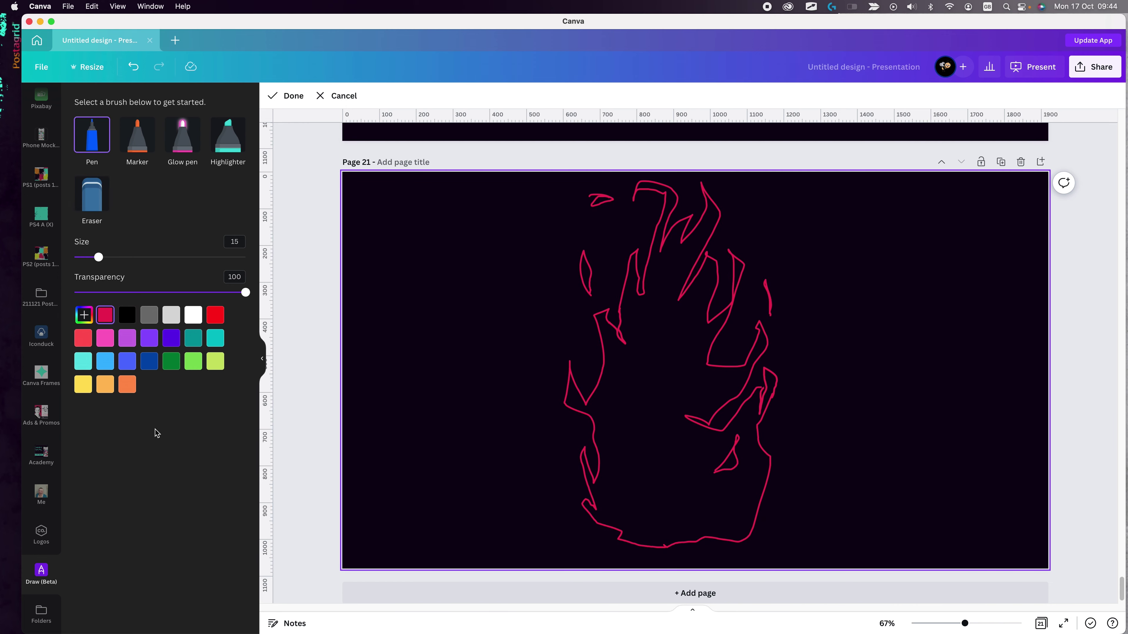
Fill the flame outline in crimson with the Marker at size 52 and larger
left_click(139, 148)
left_click_drag(116, 257, 133, 257)
left_click_drag(647, 529, 639, 348)
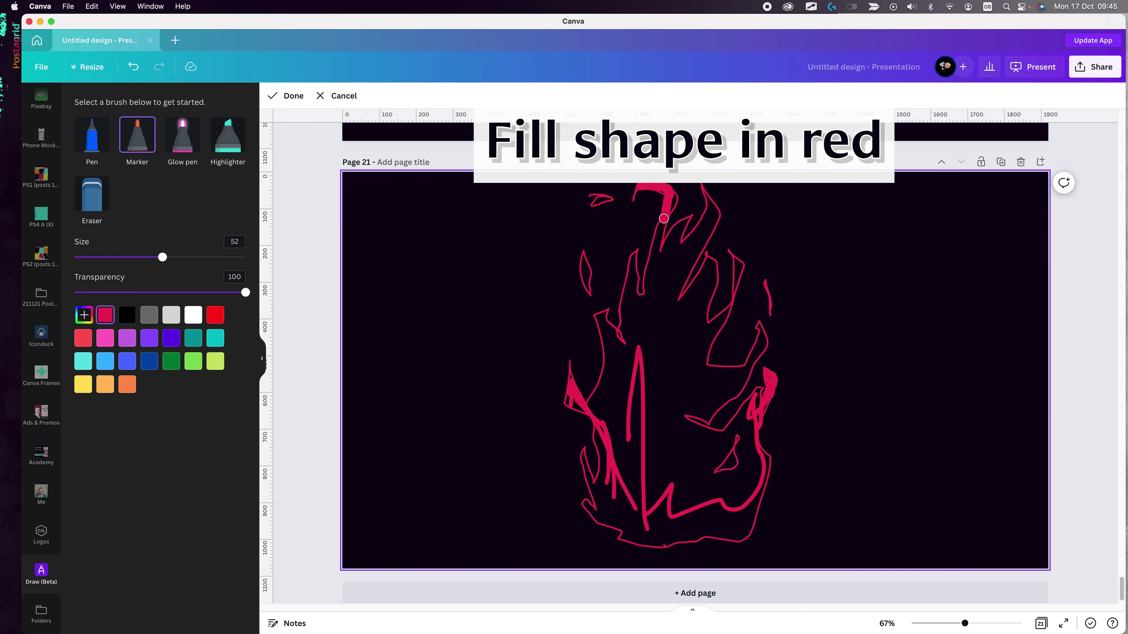
left_click_drag(667, 195, 654, 329)
left_click_drag(714, 204, 641, 318)
left_click_drag(162, 257, 188, 258)
mouse_move(640, 426)
left_mouse_down()
mouse_move(603, 531)
mouse_move(666, 524)
mouse_move(746, 409)
mouse_move(617, 328)
mouse_move(639, 472)
mouse_move(667, 410)
mouse_move(710, 380)
mouse_move(690, 370)
mouse_move(711, 255)
mouse_move(578, 252)
mouse_move(752, 491)
mouse_move(770, 391)
left_mouse_up()
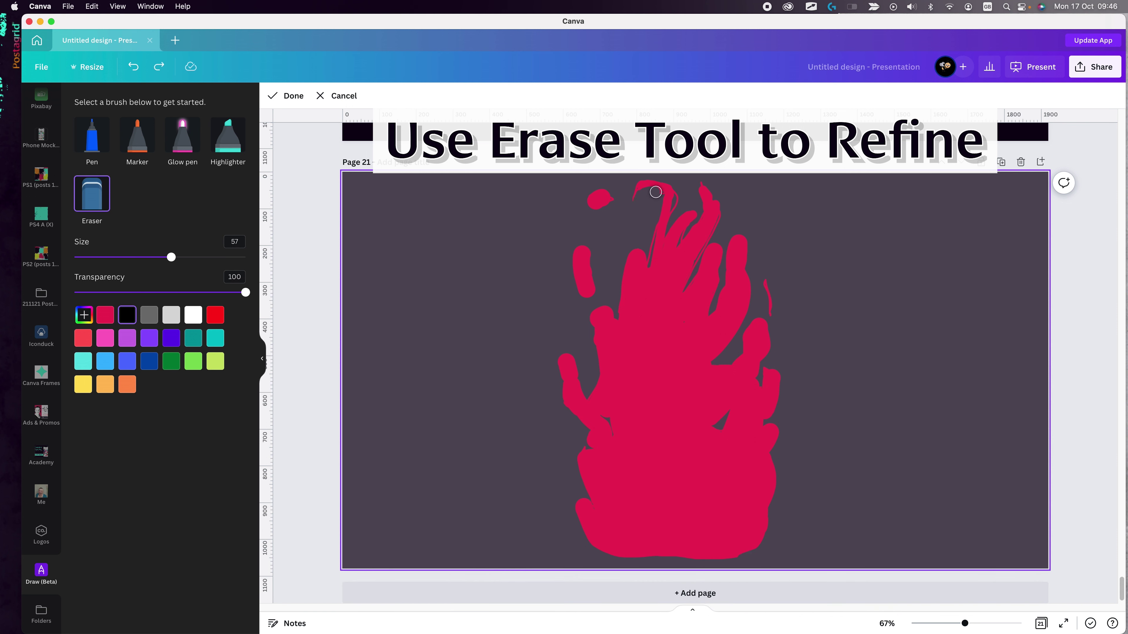
Refine the crimson flame's edges with the Eraser and add small embers around it with the size 7 Pen
mouse_move(654, 190)
left_mouse_down()
mouse_move(598, 338)
mouse_move(552, 346)
mouse_move(587, 438)
left_mouse_up()
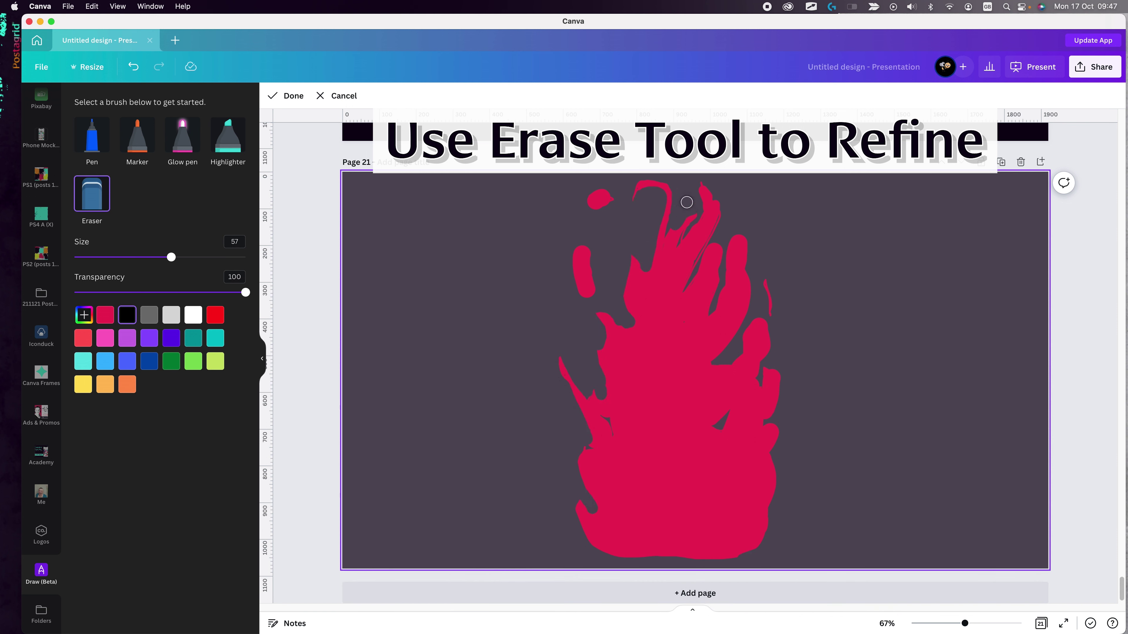
mouse_move(686, 202)
left_mouse_down()
mouse_move(725, 226)
mouse_move(714, 255)
mouse_move(748, 232)
mouse_move(741, 293)
mouse_move(770, 322)
mouse_move(774, 433)
mouse_move(784, 362)
mouse_move(781, 427)
left_mouse_up()
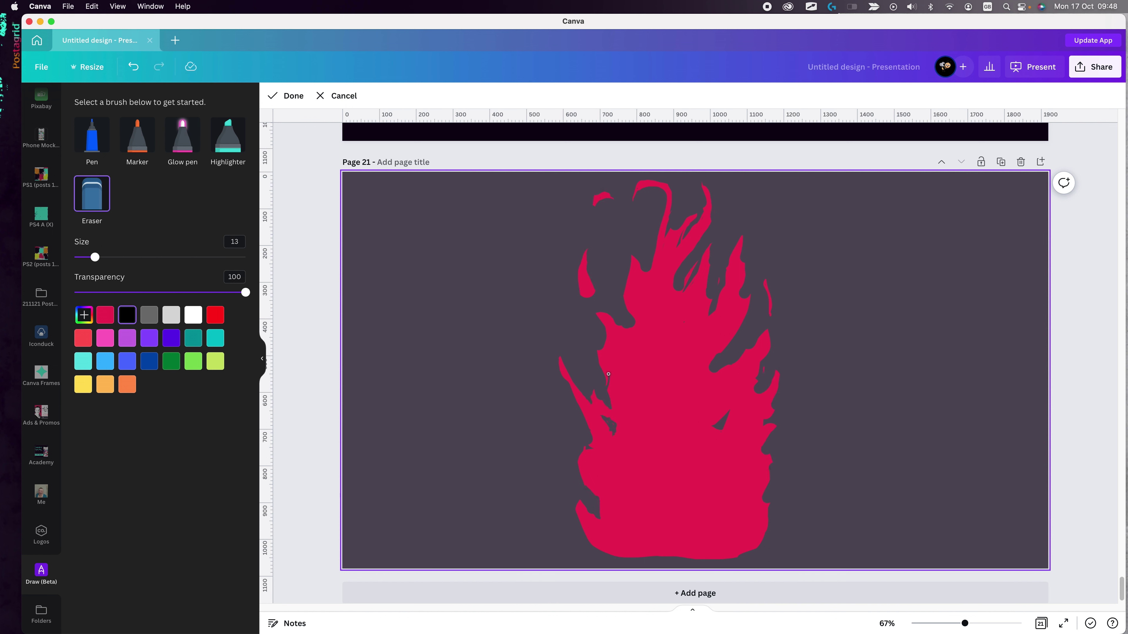
left_click(92, 135)
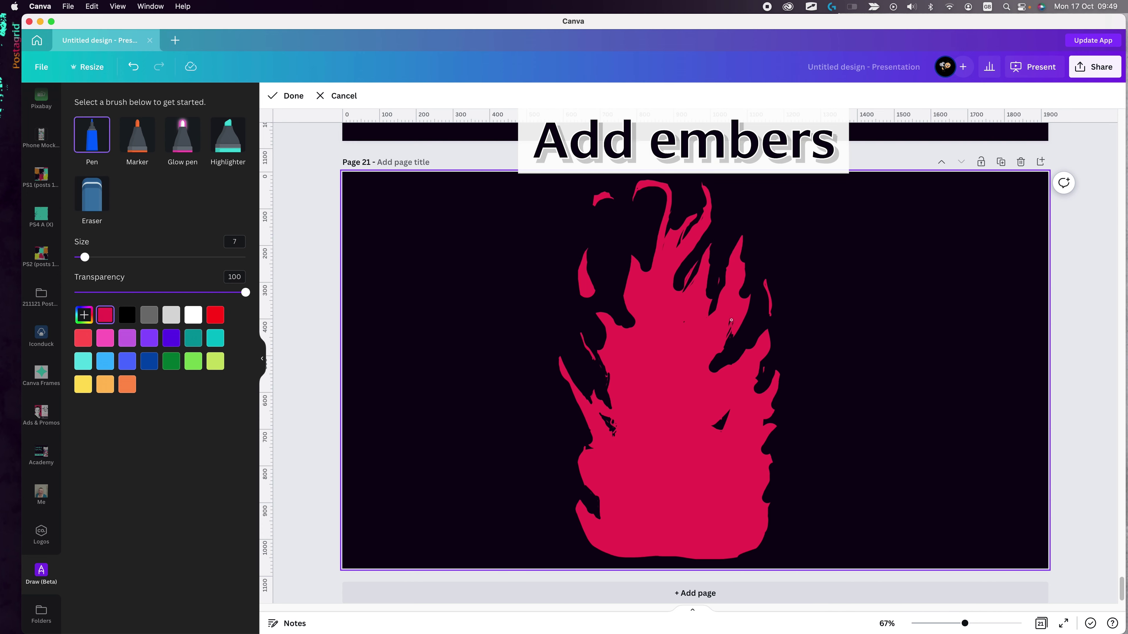
left_click_drag(783, 440, 770, 464)
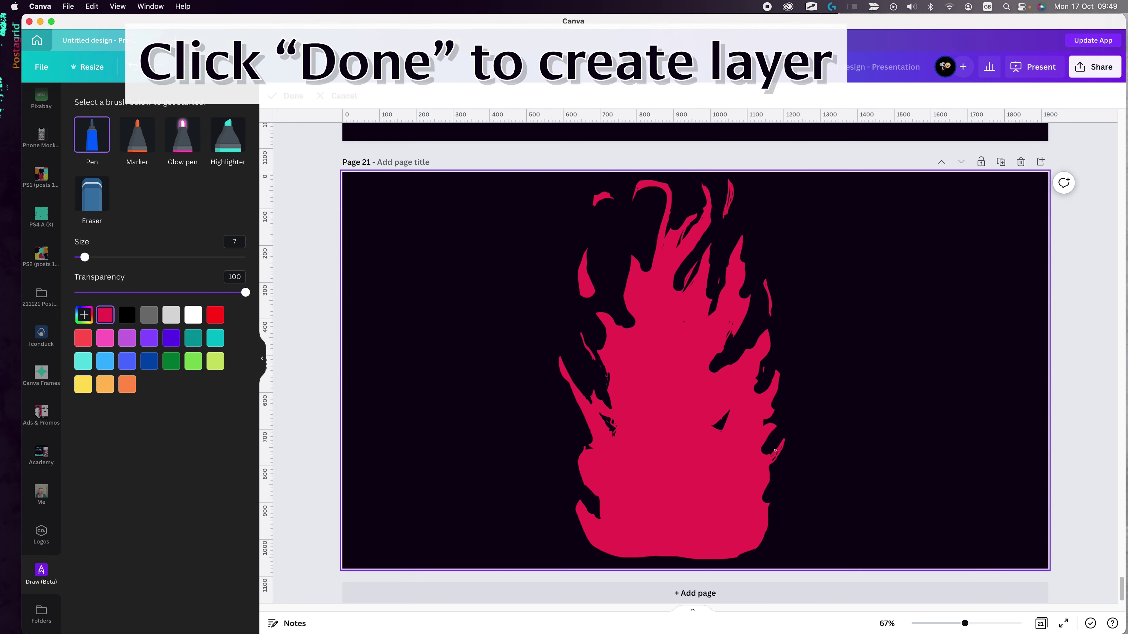
left_click_drag(794, 410, 790, 419)
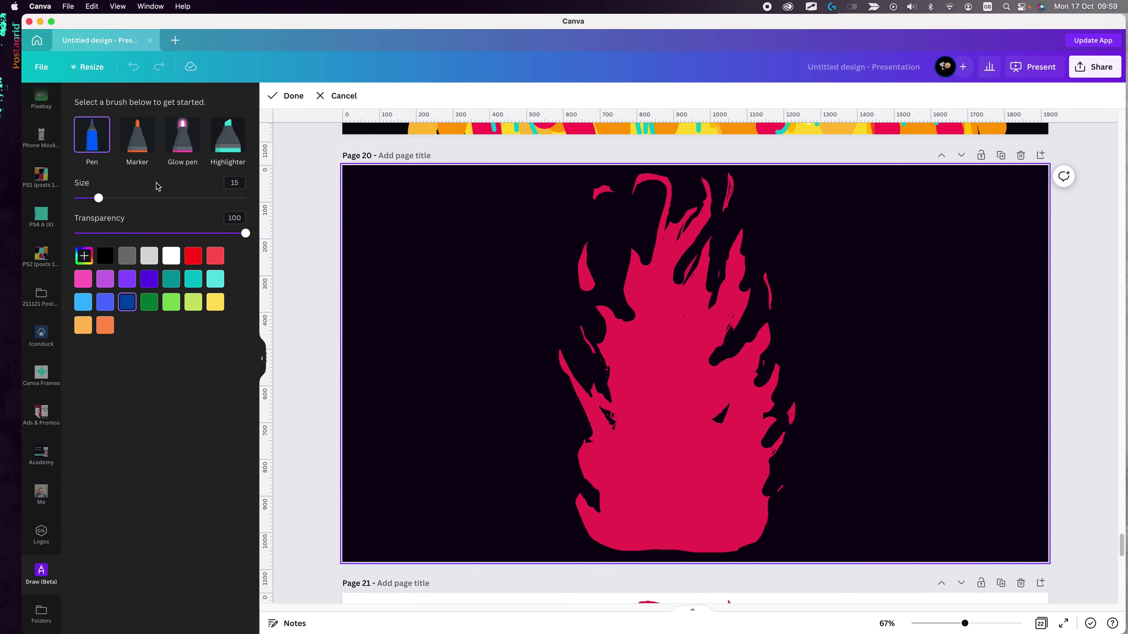
Trace an inner flame outline over the crimson shape with the size 15 Pen in Postagrid orange
left_click(84, 256)
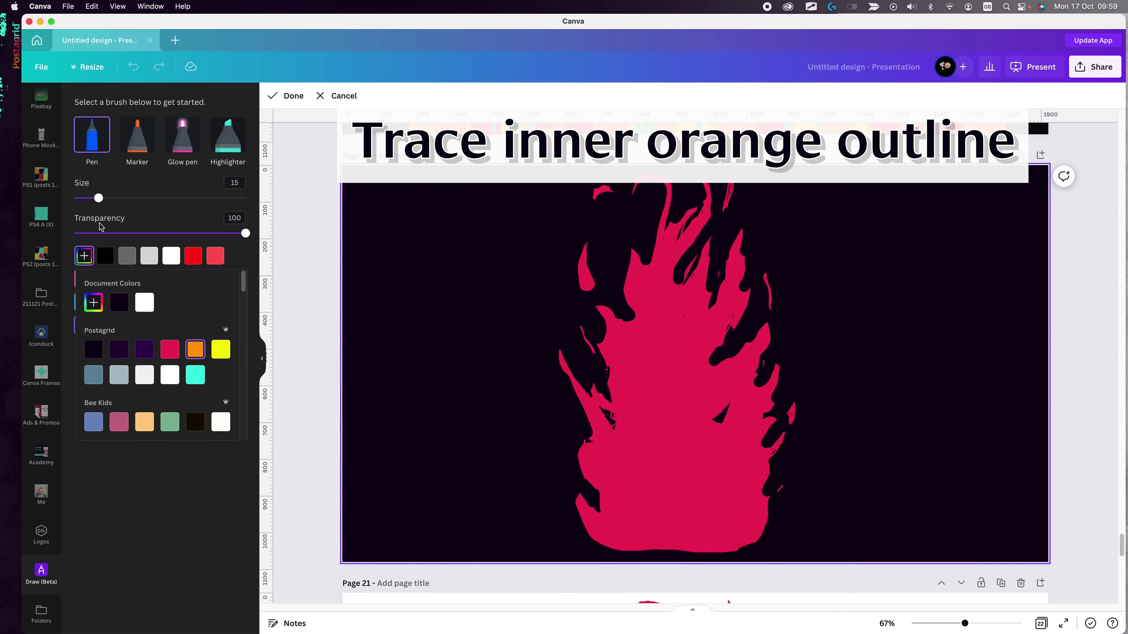
mouse_move(599, 518)
left_mouse_down()
mouse_move(754, 516)
mouse_move(765, 459)
left_mouse_up()
mouse_move(740, 392)
left_mouse_down()
mouse_move(723, 325)
mouse_move(683, 359)
mouse_move(666, 249)
left_mouse_up()
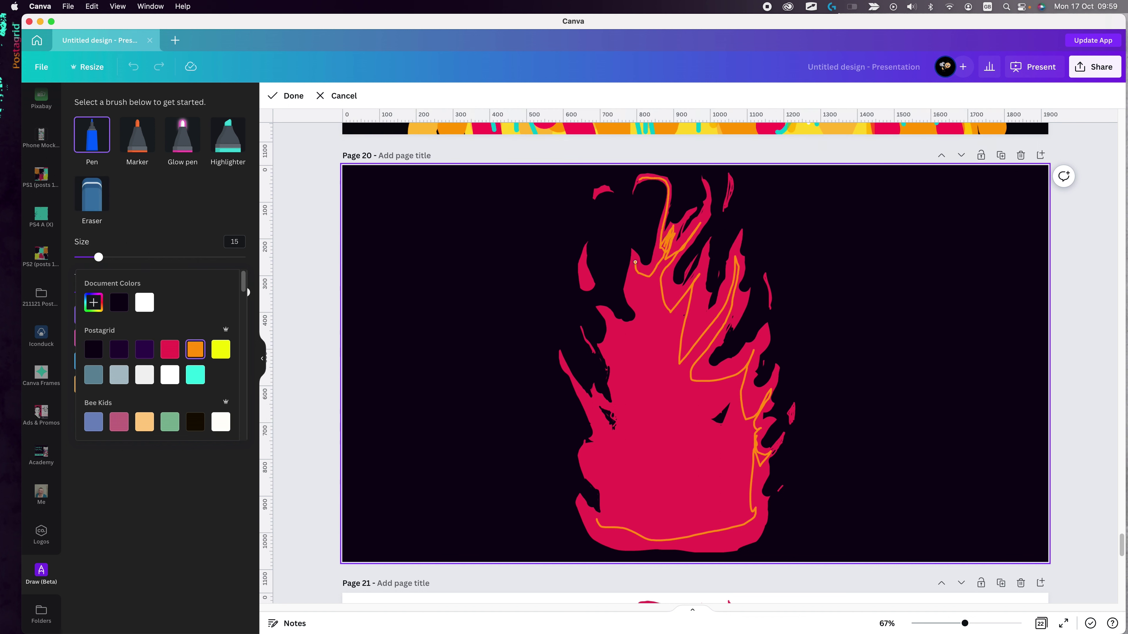
left_click_drag(601, 525, 593, 440)
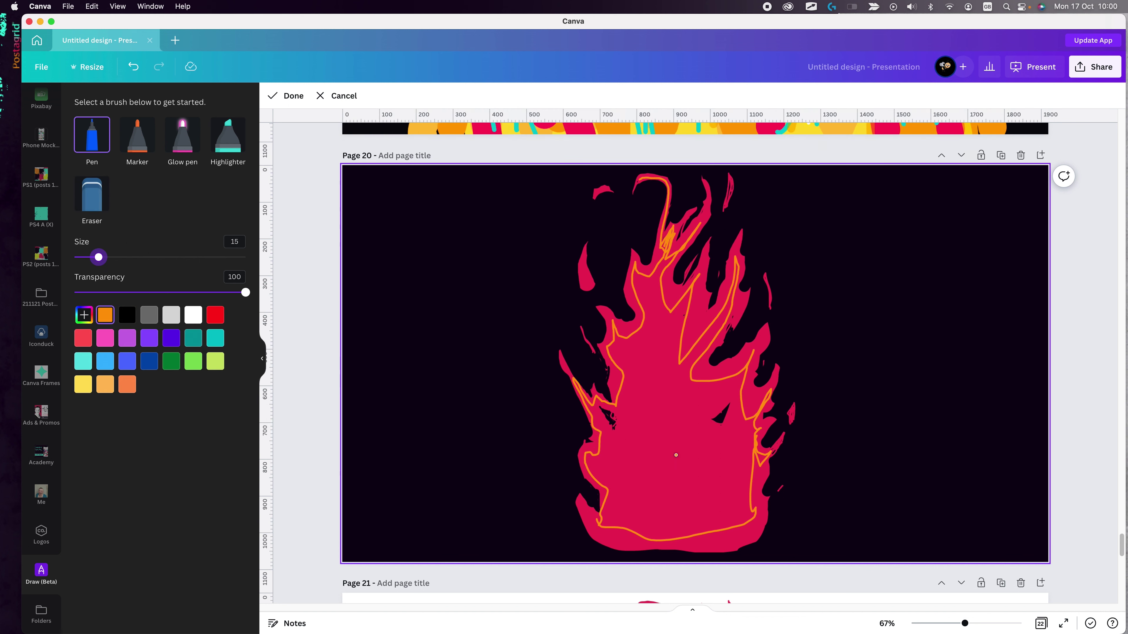
Lay thick orange Pen strokes inside the inner outline, running up from the base of the flame
left_click(155, 257)
mouse_move(608, 518)
left_mouse_down()
mouse_move(592, 457)
mouse_move(625, 399)
mouse_move(656, 295)
mouse_move(632, 426)
mouse_move(684, 520)
mouse_move(657, 399)
left_mouse_up()
left_click_drag(661, 391, 702, 506)
left_click_drag(679, 346, 714, 506)
left_click_drag(706, 418, 740, 466)
left_click_drag(687, 391, 672, 309)
Fill the remaining gaps, flame tips and detached embers with finer orange strokes at Pen size 14
left_click_drag(155, 258, 97, 257)
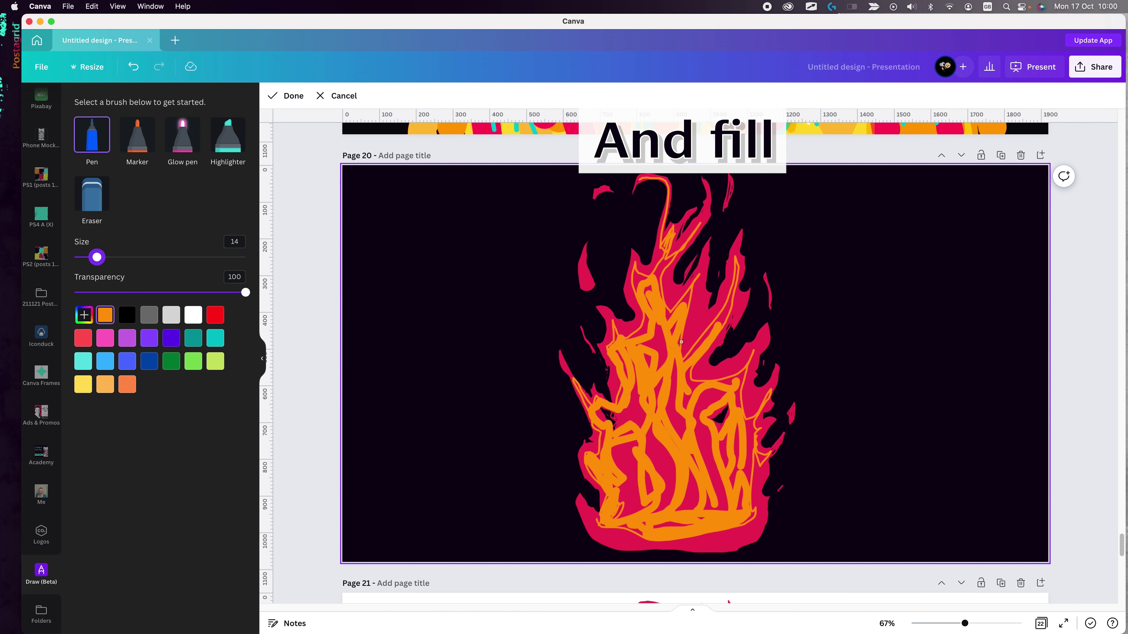
left_click_drag(702, 294, 684, 355)
mouse_move(732, 302)
left_mouse_down()
mouse_move(684, 359)
mouse_move(747, 247)
mouse_move(745, 298)
mouse_move(690, 376)
mouse_move(693, 484)
mouse_move(614, 328)
mouse_move(739, 355)
mouse_move(708, 419)
mouse_move(753, 514)
left_mouse_up()
left_click_drag(737, 424, 736, 489)
left_click_drag(723, 494, 726, 509)
left_click_drag(634, 461, 632, 513)
left_click_drag(638, 477, 638, 502)
left_click_drag(598, 403, 593, 388)
left_click_drag(573, 380, 563, 360)
mouse_move(585, 257)
left_mouse_down()
mouse_move(586, 290)
mouse_move(645, 291)
left_mouse_up()
left_click_drag(629, 458, 632, 502)
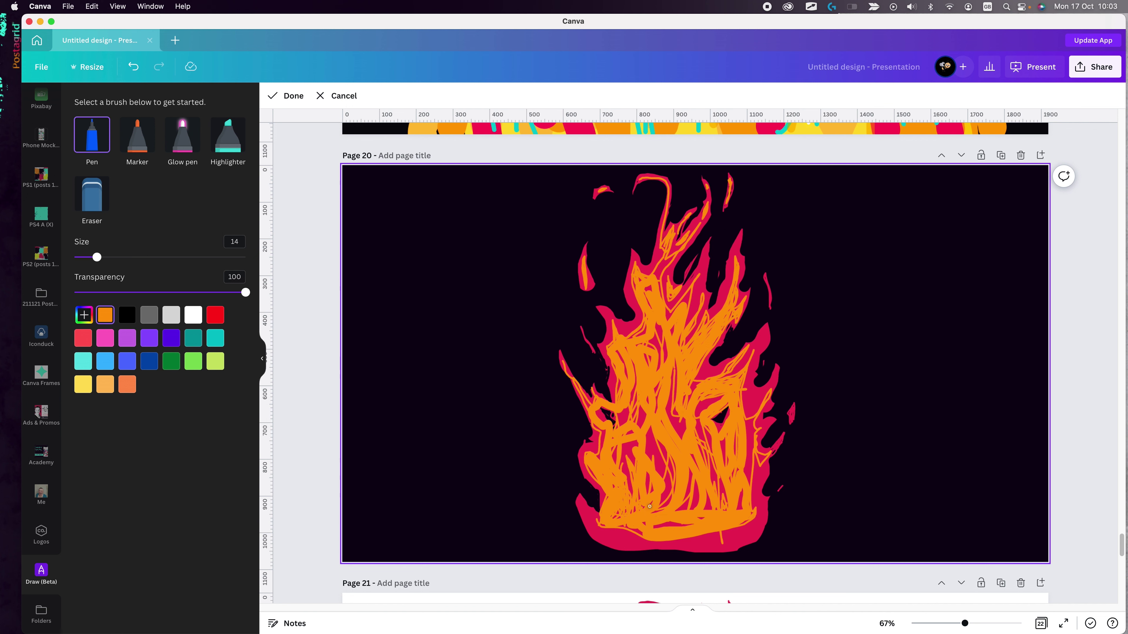
Extend the orange fill towards the flame's lower edges at Pen size 15 and erase the stray mark at the base
left_click_drag(656, 436, 663, 504)
left_click_drag(97, 257, 99, 257)
left_click_drag(750, 420, 751, 489)
left_click_drag(581, 503, 590, 519)
left_click(92, 193)
left_click_drag(722, 543, 720, 536)
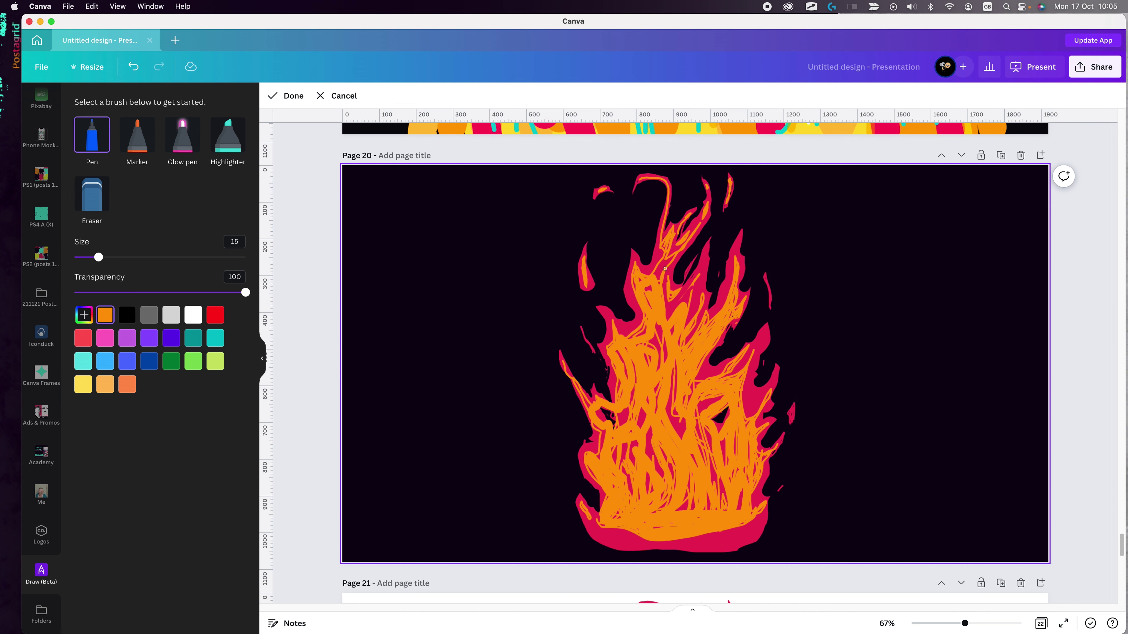
Touch up the orange fill with extra orange and crimson Pen strokes, and finish the drawing as its own layer
left_click_drag(599, 427, 603, 458)
left_click(84, 315)
left_click_drag(587, 446, 583, 479)
left_click(170, 408)
key("super+z")
left_click_drag(681, 476, 690, 504)
left_click(196, 408)
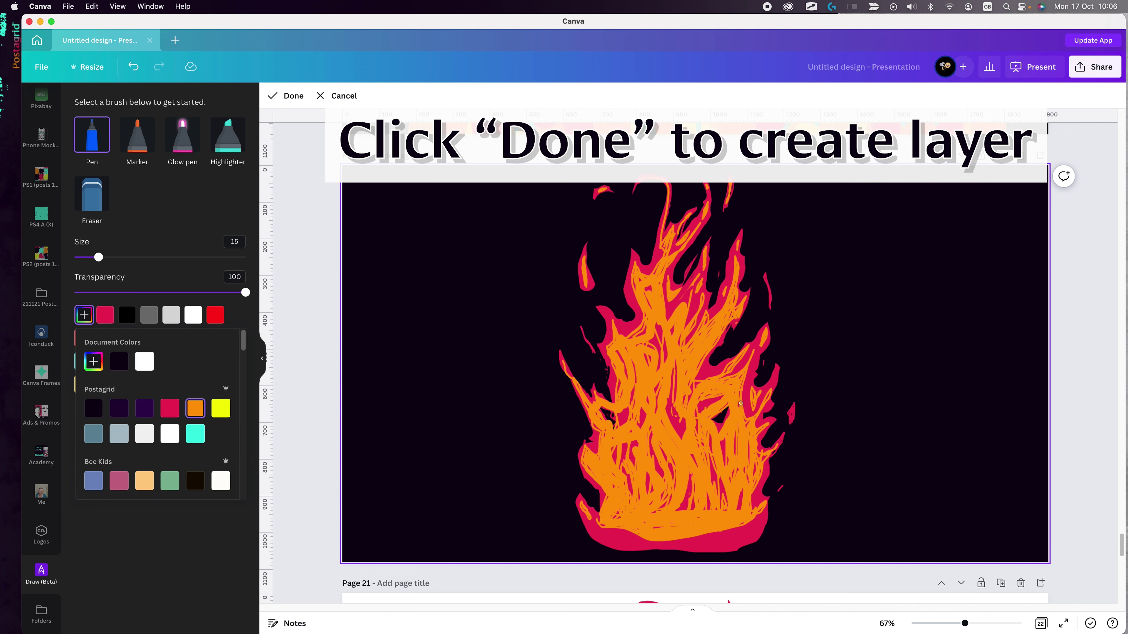
left_click(286, 95)
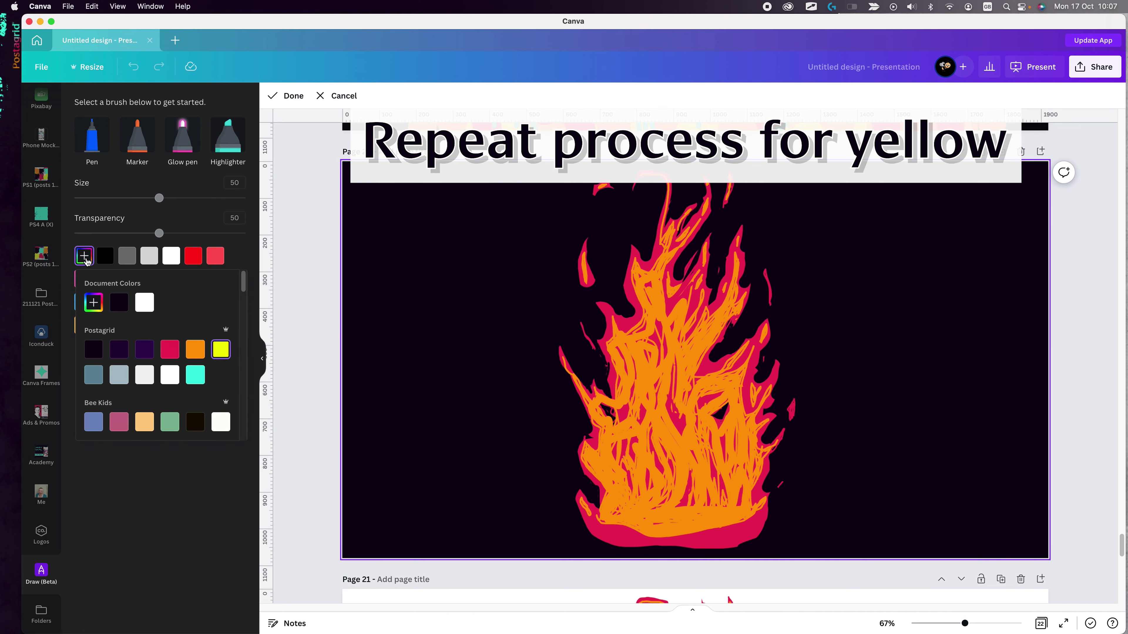
Trace the innermost flame shapes and small ember highlights over the orange layer with the Pen in Postagrid yellow
mouse_move(610, 468)
left_mouse_down()
mouse_move(638, 490)
mouse_move(666, 244)
mouse_move(754, 368)
mouse_move(675, 501)
mouse_move(663, 498)
left_mouse_up()
left_click_drag(667, 404, 666, 401)
left_click_drag(583, 261, 584, 268)
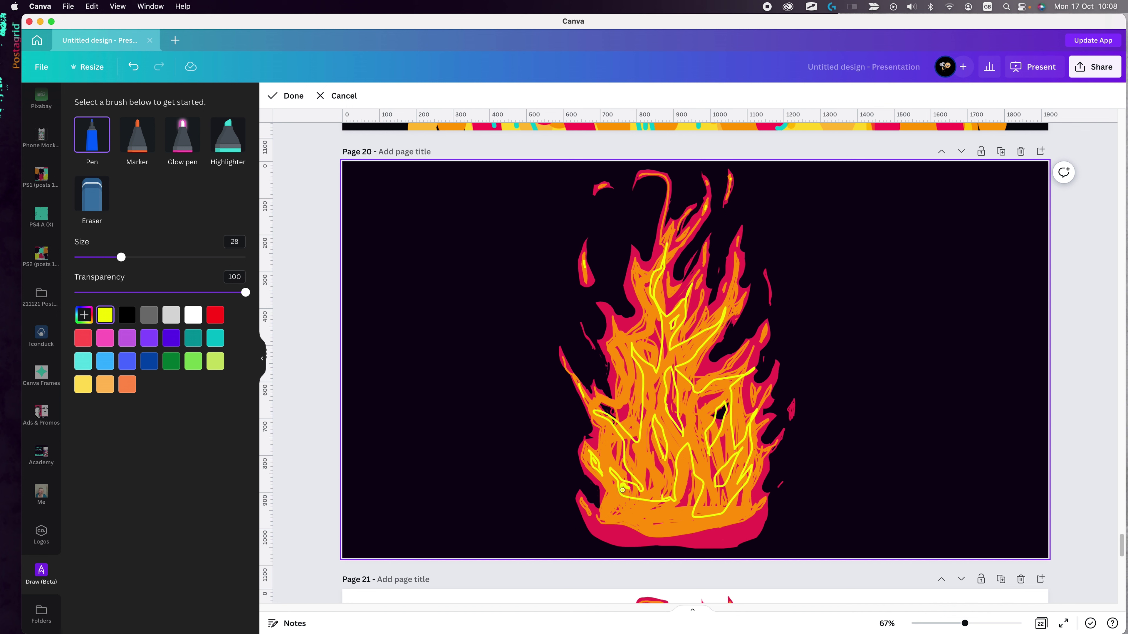
Fill the traced inner flames with yellow Pen strokes, going from a thick to a thinner brush size
left_click_drag(121, 256, 165, 256)
mouse_move(635, 493)
left_mouse_down()
mouse_move(666, 382)
mouse_move(710, 476)
mouse_move(668, 391)
left_mouse_up()
left_click_drag(164, 257, 148, 258)
mouse_move(677, 379)
left_mouse_down()
mouse_move(638, 286)
mouse_move(715, 509)
mouse_move(653, 281)
mouse_move(718, 486)
left_mouse_up()
left_click_drag(147, 258, 100, 258)
left_click_drag(617, 361, 641, 426)
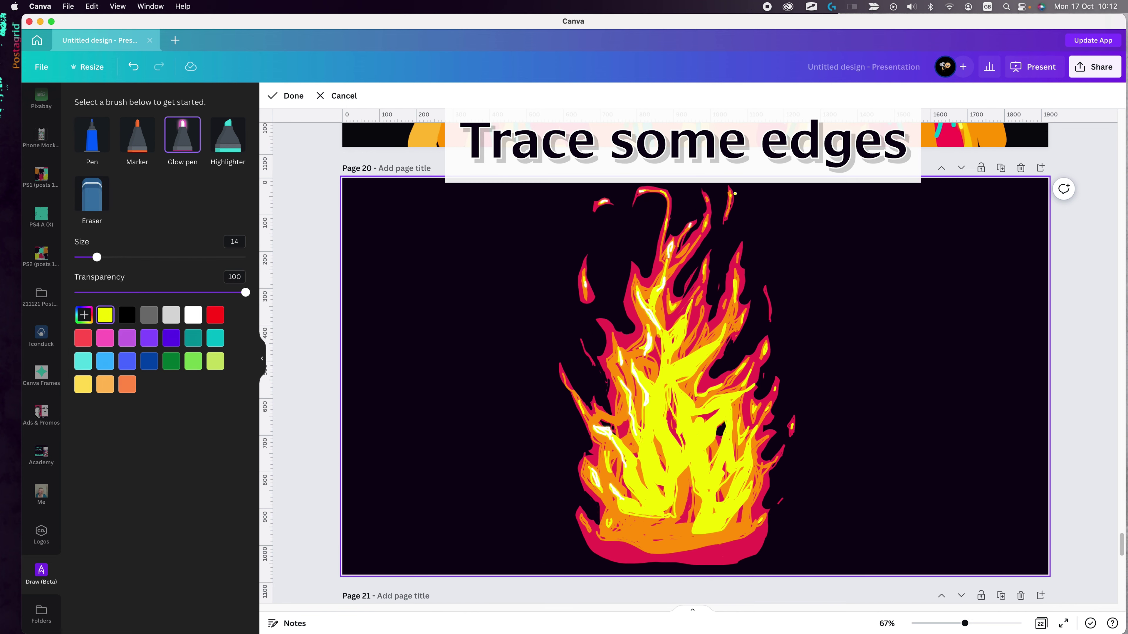
Trace bright highlights along the yellow flame edges with the Glow pen at size 14
mouse_move(707, 446)
left_mouse_down()
mouse_move(675, 346)
mouse_move(641, 485)
mouse_move(703, 407)
left_mouse_up()
left_click_drag(713, 498, 713, 516)
left_click_drag(715, 432, 701, 454)
left_click_drag(713, 448, 712, 468)
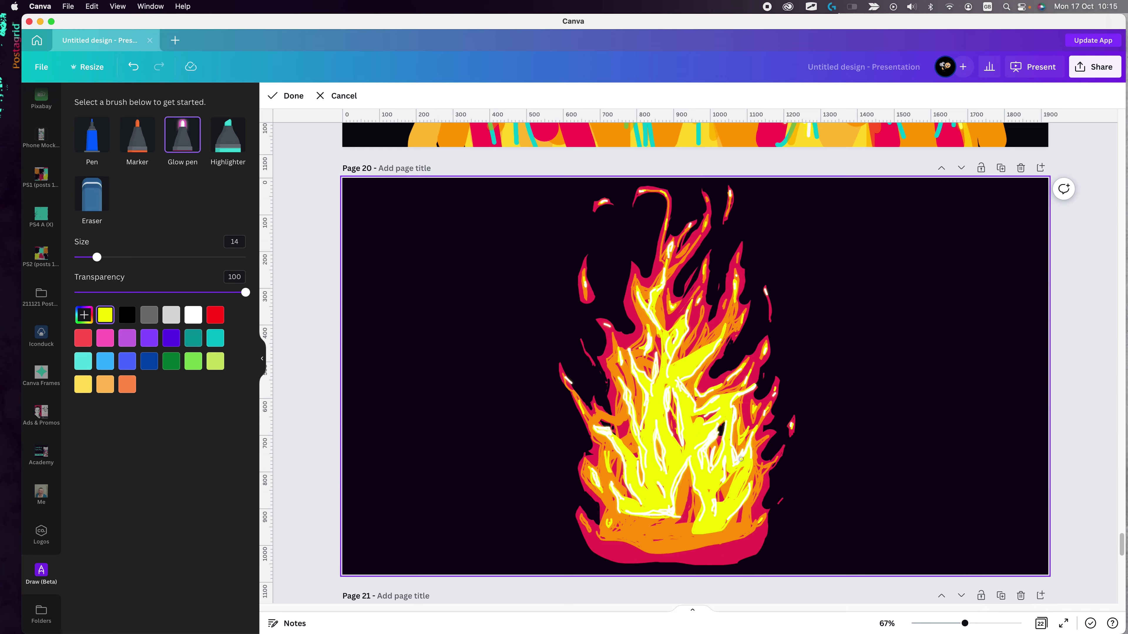
left_click_drag(740, 459, 714, 507)
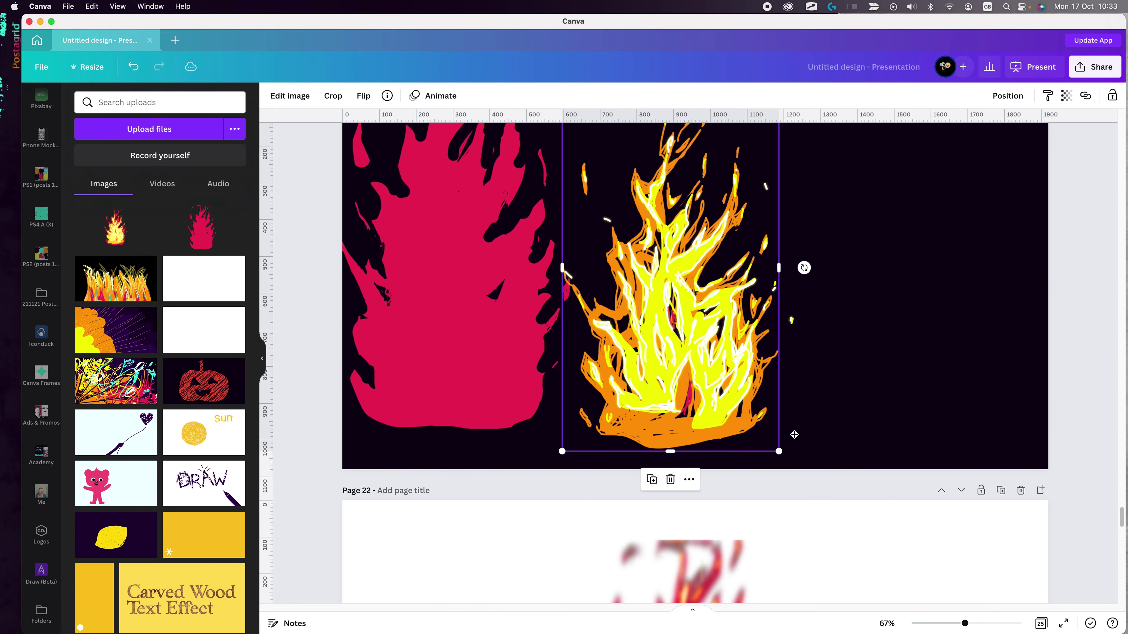
Download pages 22–24, holding the separate flame layers, as PNG images with a transparent background
scroll(793, 435, "down", 5)
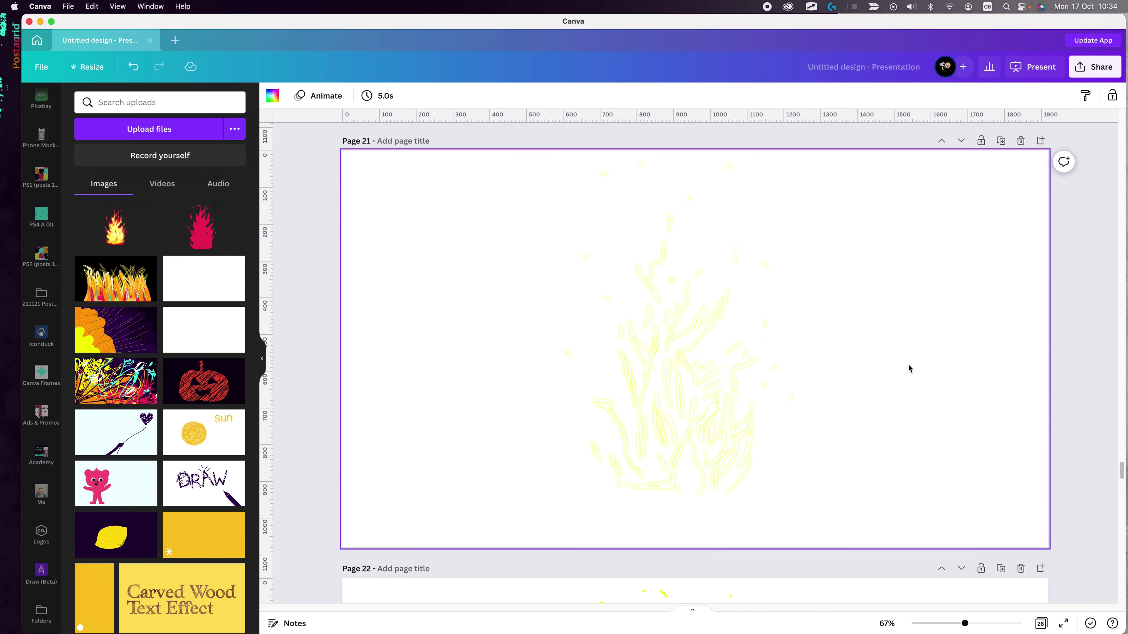
left_click_drag(560, 328, 565, 327)
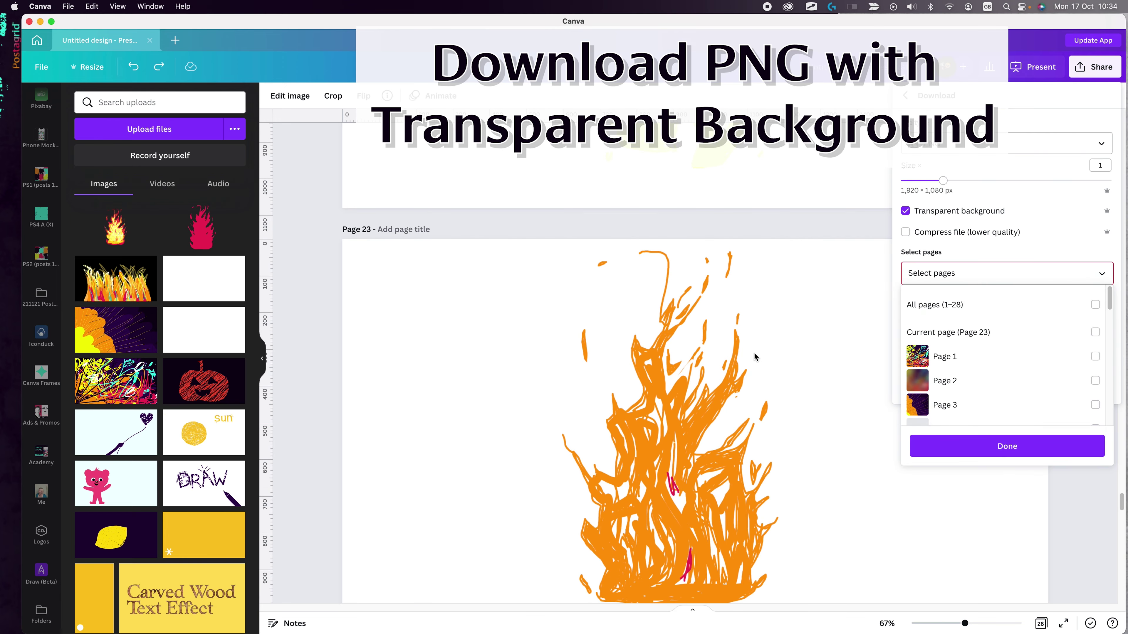
scroll(1065, 378, "down", 12)
left_click(1096, 392)
left_click(1095, 367)
left_click(1095, 344)
scroll(1005, 367, "up", 8)
left_click(998, 444)
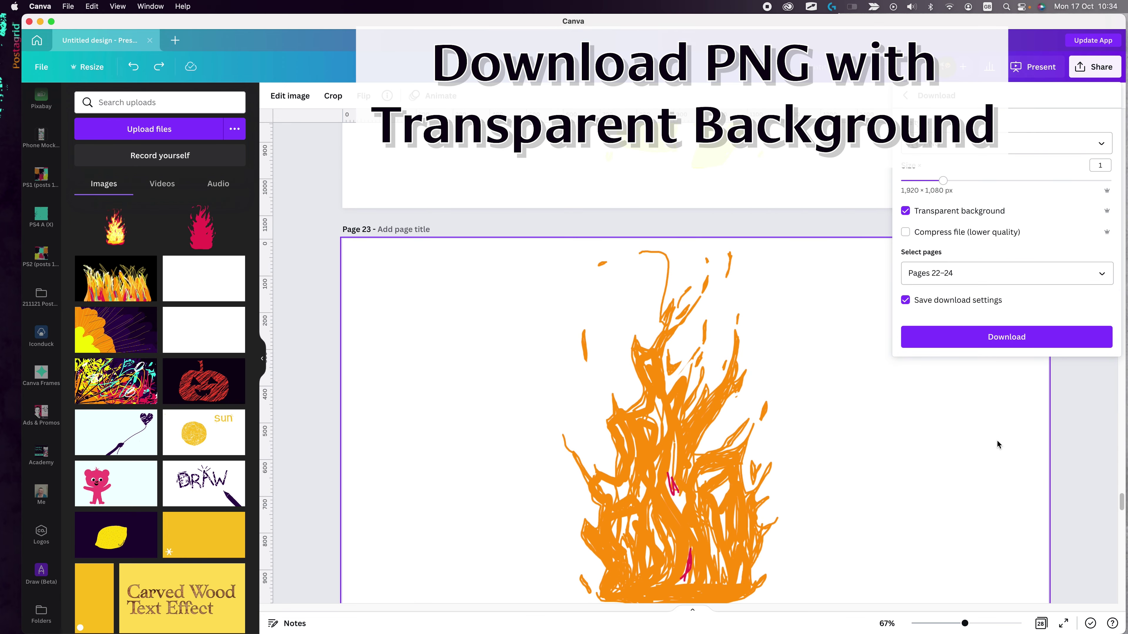
left_click(1014, 338)
type("PNG")
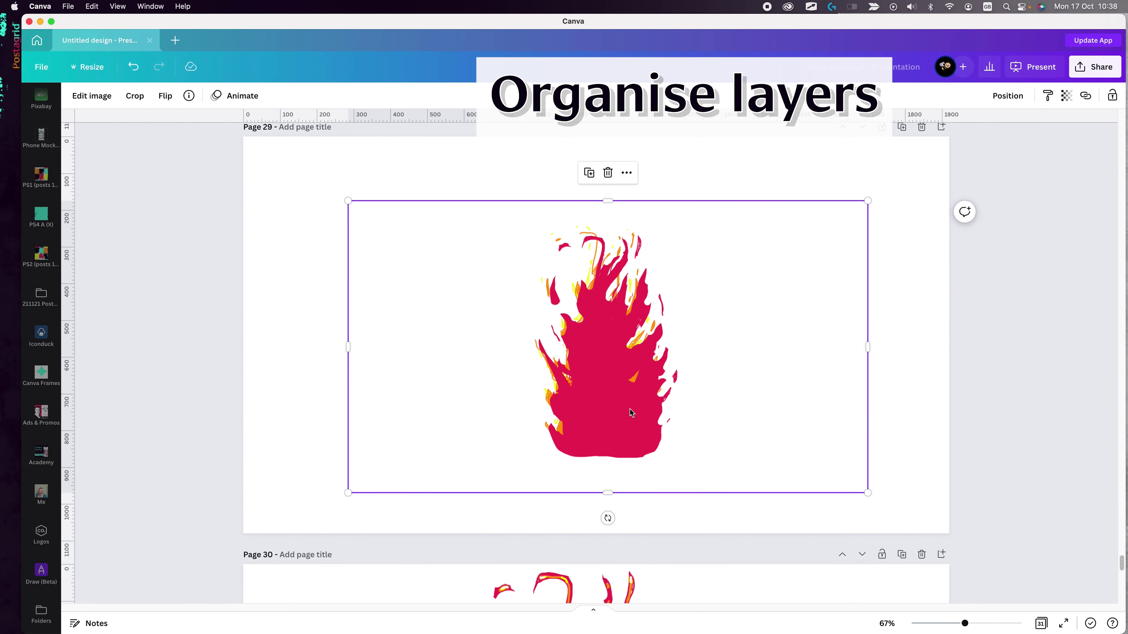
Stack the flame layers on page 29 with red at the back, orange in the middle and yellow in front
key("super+bracketleft")
key("super+alt+bracketright")
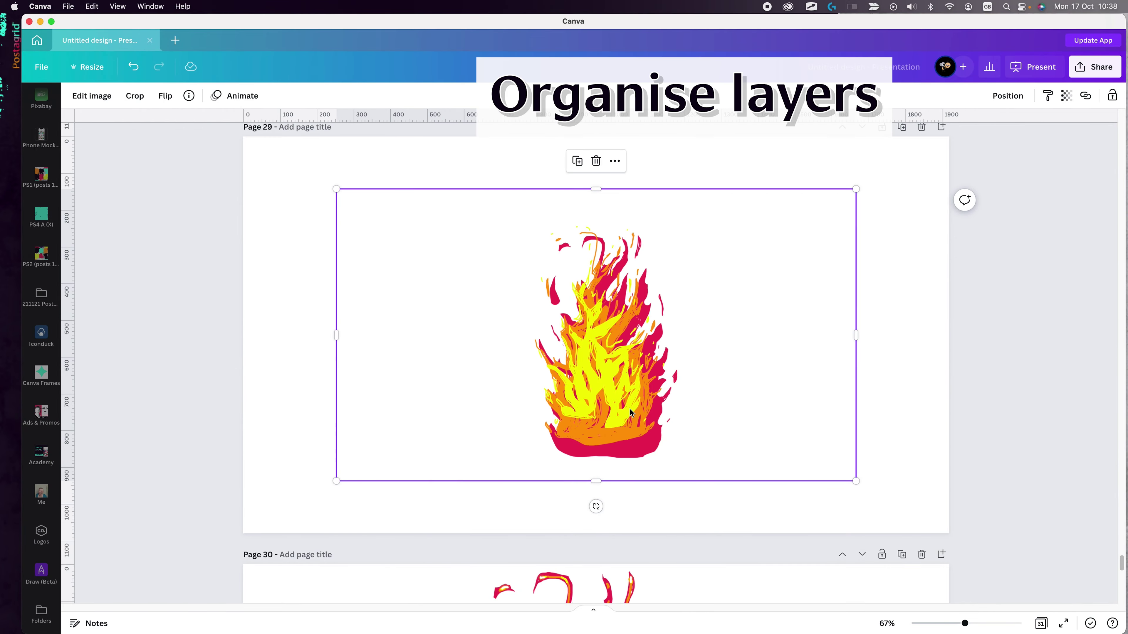
left_click_drag(593, 382, 853, 394)
left_click_drag(666, 396, 395, 393)
left_click_drag(593, 410, 604, 415)
Align all the flame layers by their middle and enlarge them together to nearly the page's width
key("super+a")
left_click(1026, 95)
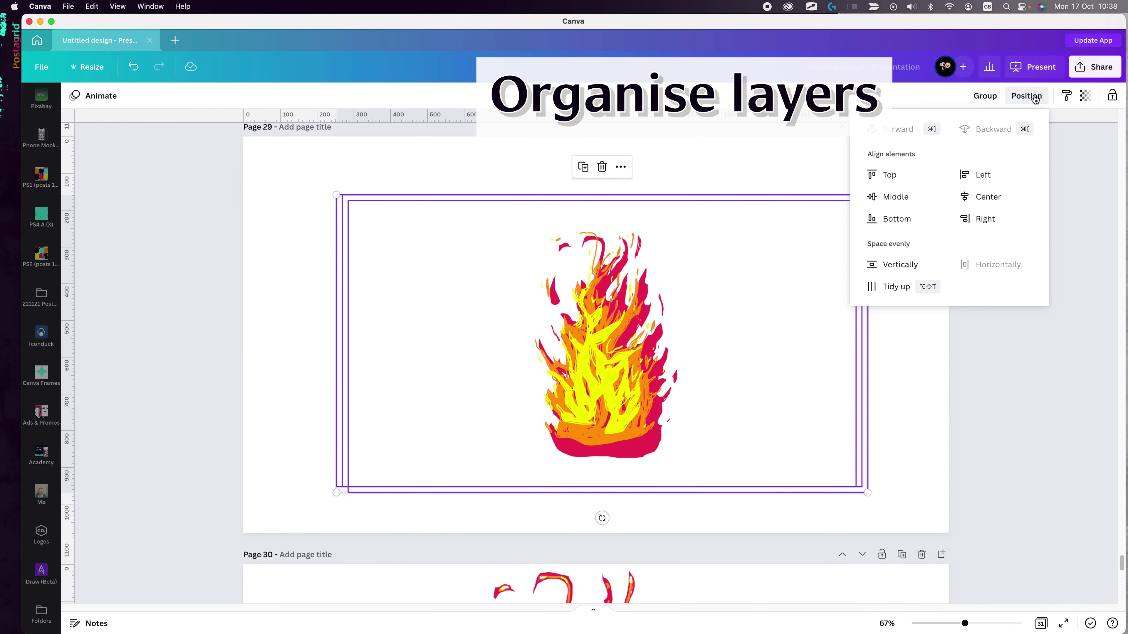
left_click(899, 194)
left_click_drag(336, 194, 231, 142)
left_click(935, 444)
Crop the empty sides of the stacked flame layers by different amounts so each has its own frame width
left_click(305, 312)
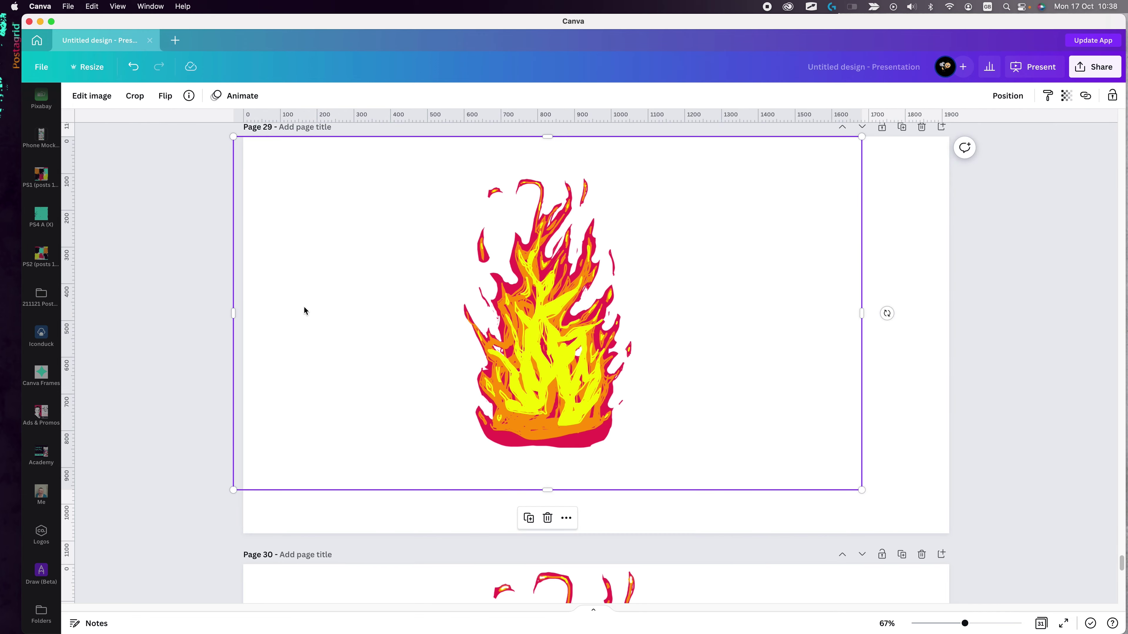
left_click_drag(230, 314, 375, 327)
left_click_drag(861, 313, 733, 313)
left_click(298, 324)
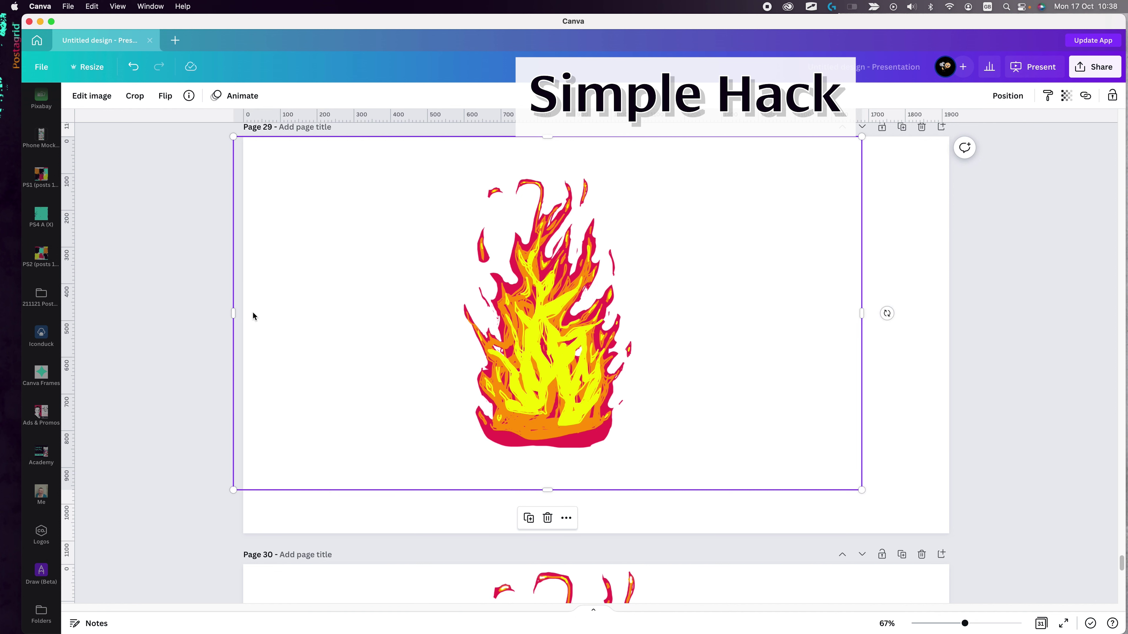
left_click_drag(231, 314, 316, 315)
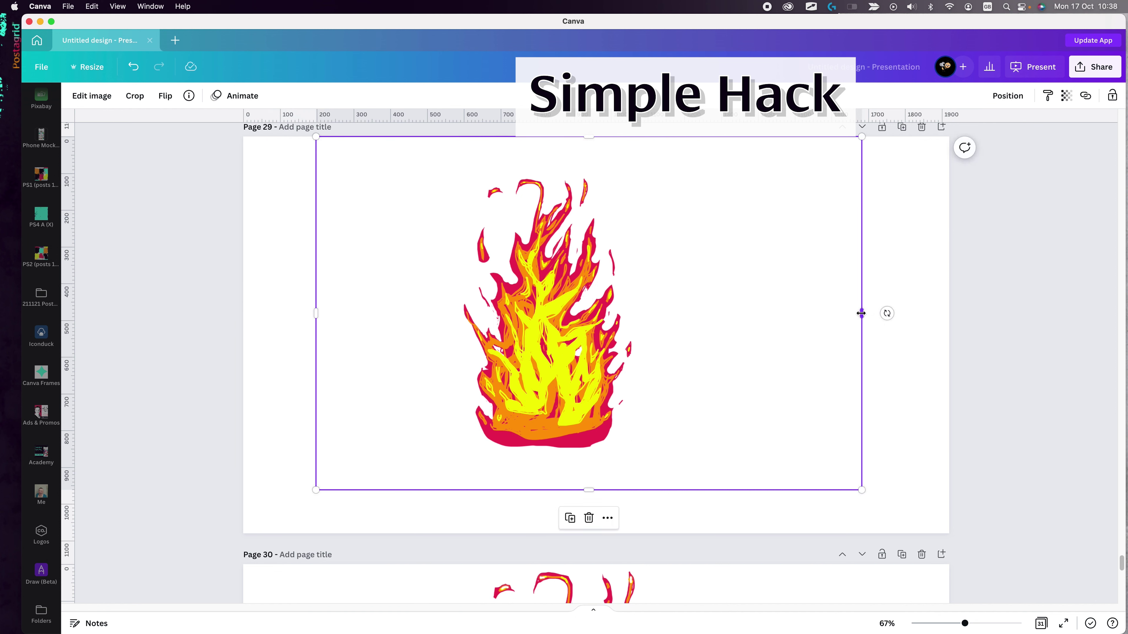
left_click_drag(861, 313, 750, 314)
key("super+z")
key("super+z")
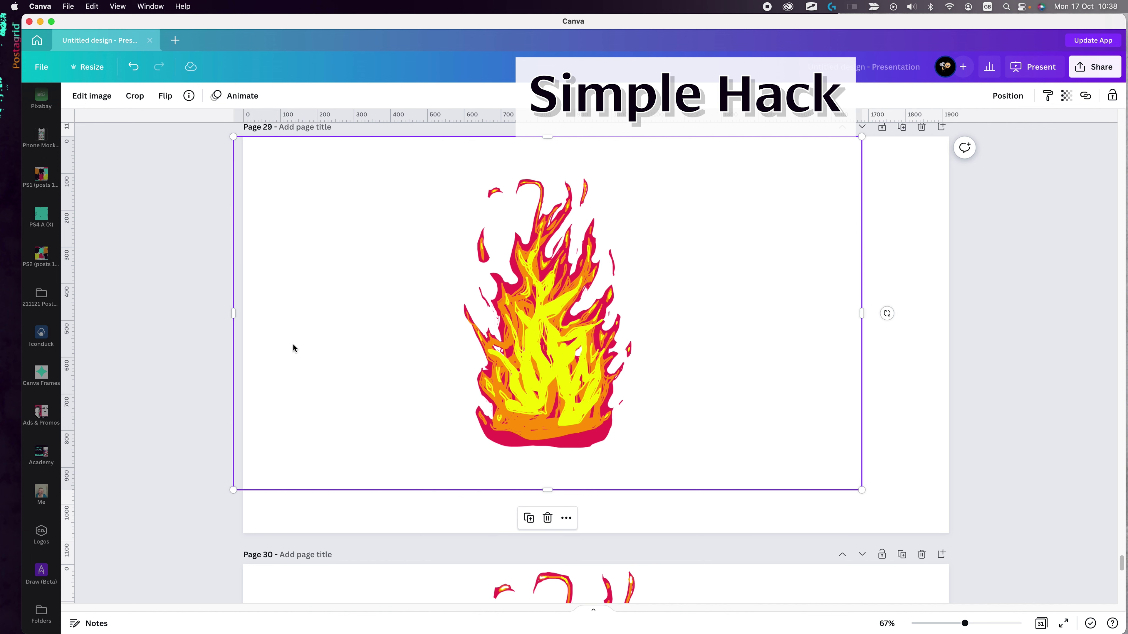
left_click_drag(233, 313, 298, 314)
left_click_drag(862, 314, 788, 316)
Centre the flames on the page and place the bright highlight layer over them
left_click_drag(252, 270, 587, 397)
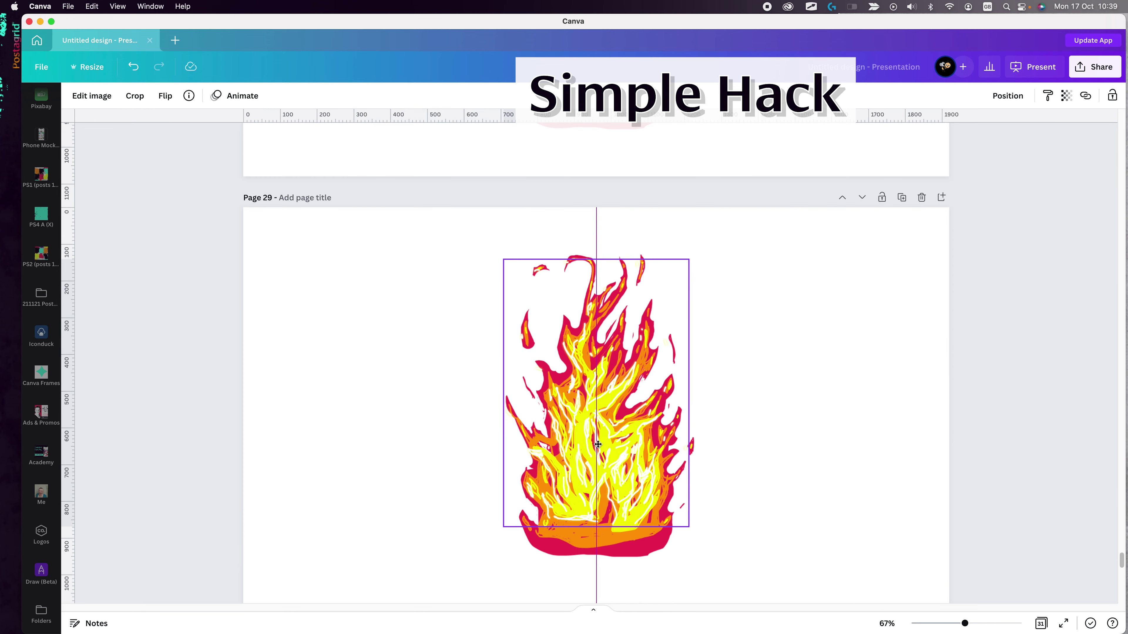
left_click_drag(598, 448, 598, 446)
left_click(816, 452)
Cycle the selection down through the overlapping layers to the red flame layer at the back
left_click(643, 555, "super")
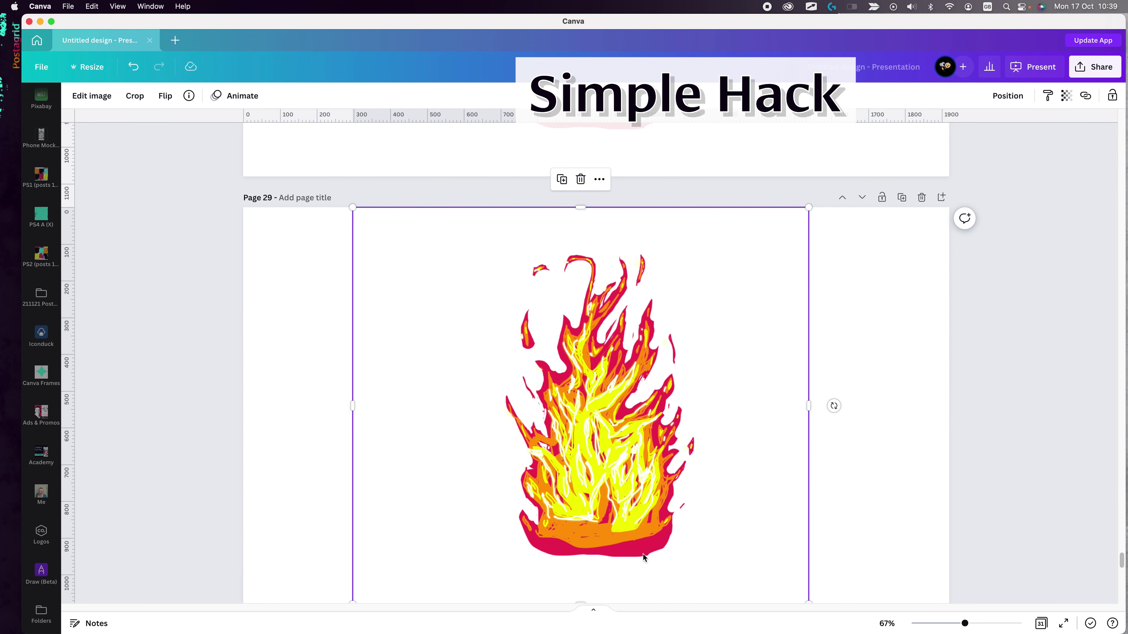
left_click(643, 554, "super")
left_click(643, 555, "super")
left_click(616, 466)
left_click(616, 467, "super")
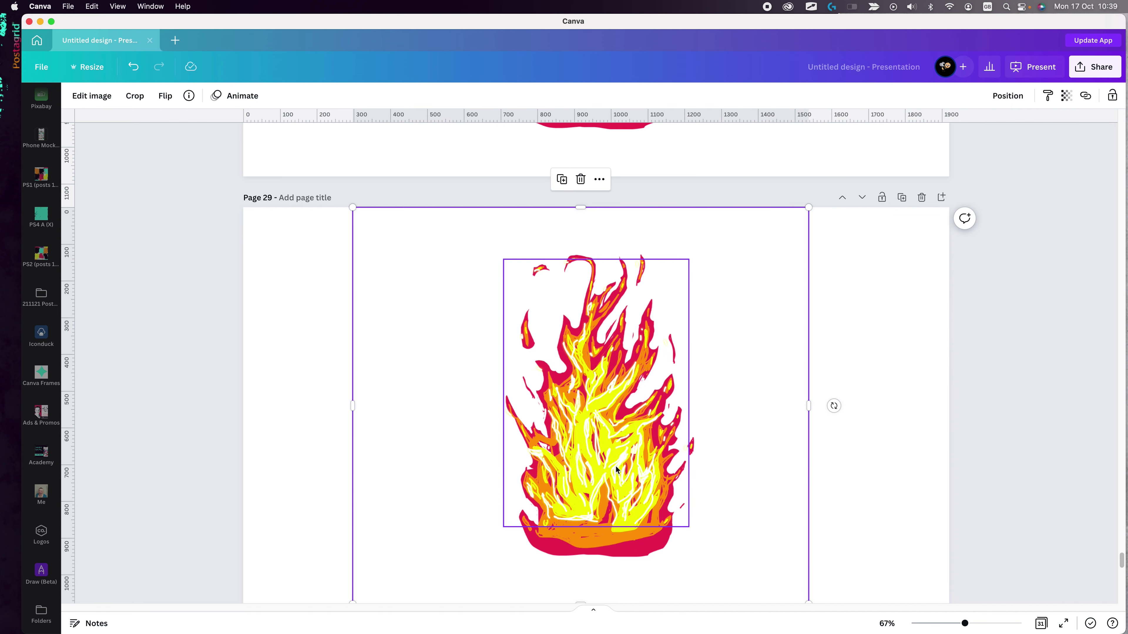
left_click(616, 467, "super")
left_click(616, 467, "super")
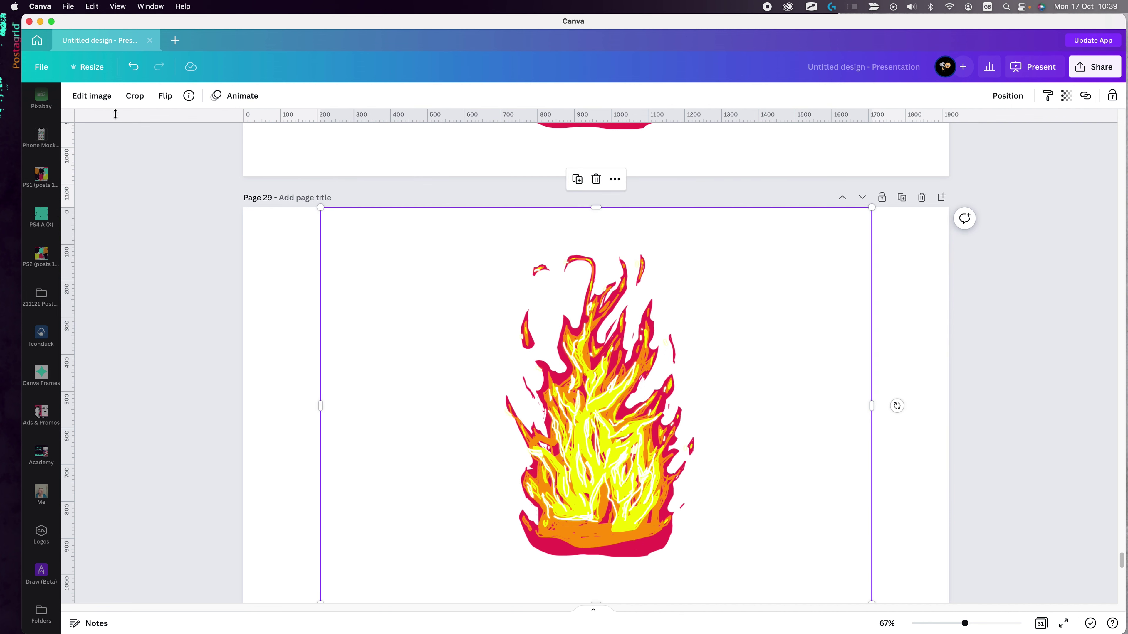
Apply the Liquify Melt effect to the red flame layer with amount 0.04, scale 1.17 and speed 0
left_click(92, 96)
left_click(156, 200)
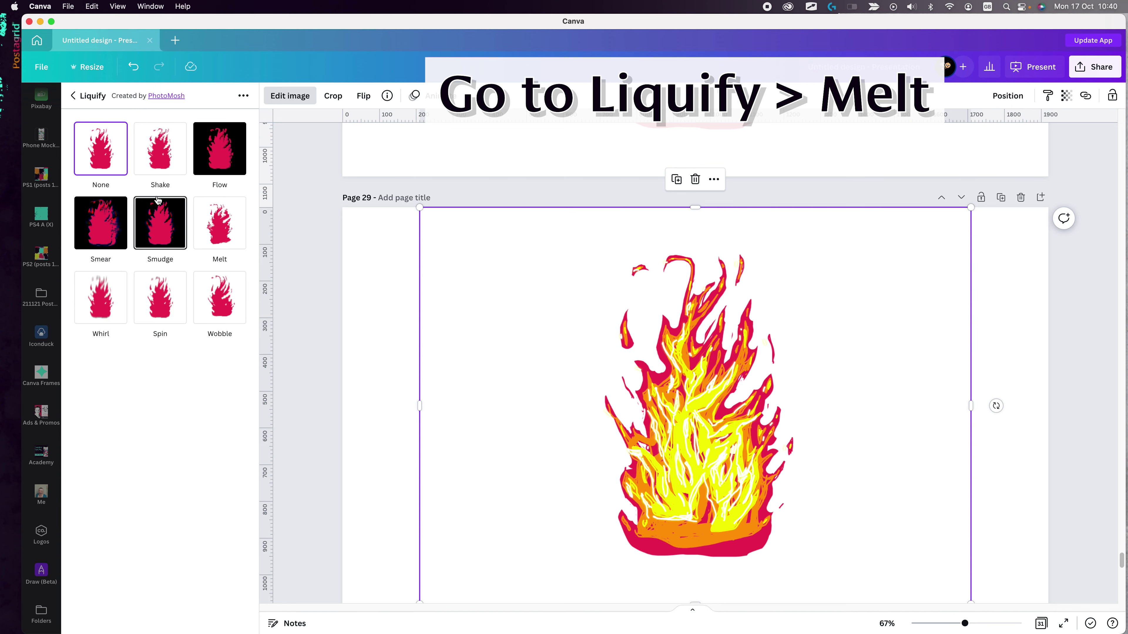
left_click(219, 235)
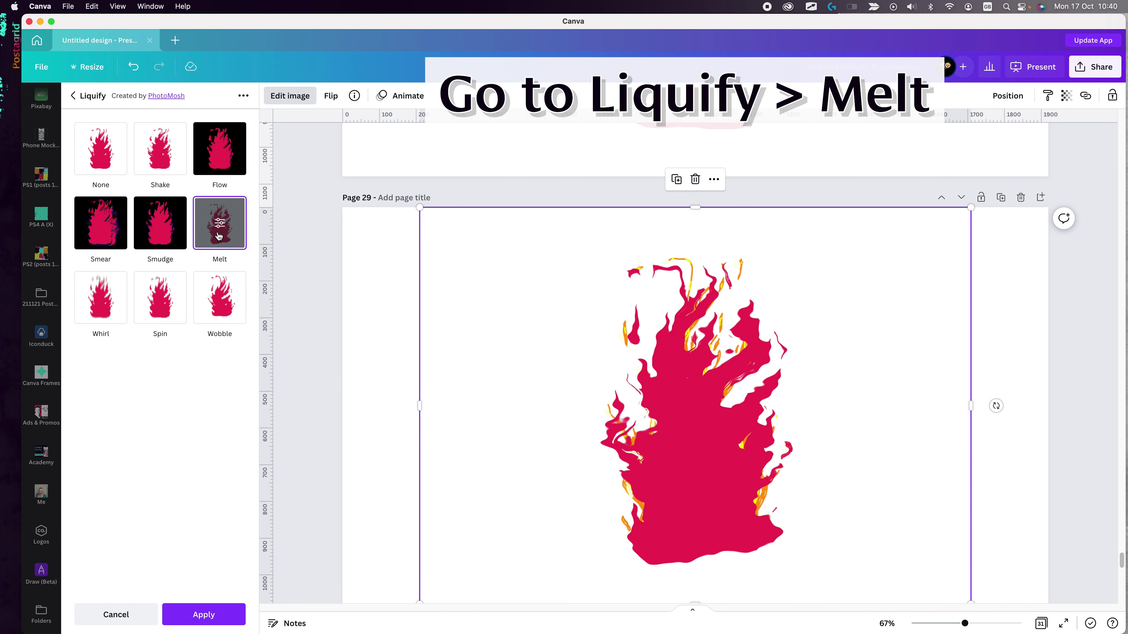
left_click(218, 234)
mouse_move(126, 166)
left_mouse_down()
mouse_move(163, 173)
mouse_move(143, 168)
mouse_move(139, 202)
mouse_move(109, 203)
mouse_move(181, 201)
mouse_move(168, 204)
left_mouse_up()
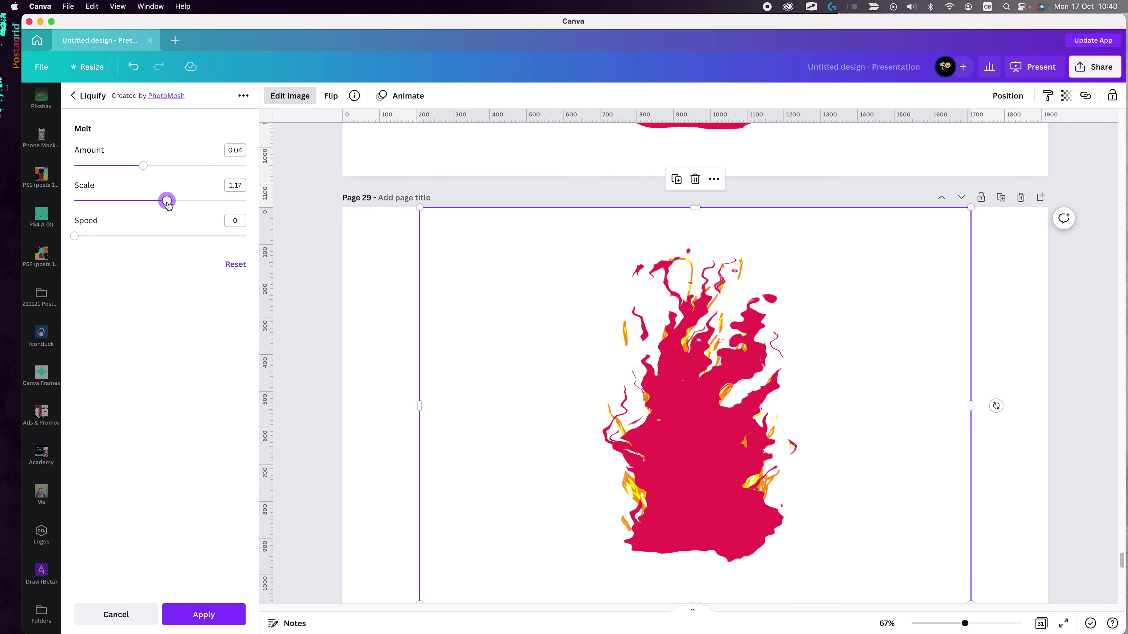
mouse_move(80, 237)
left_mouse_down()
mouse_move(211, 236)
mouse_move(73, 236)
left_mouse_up()
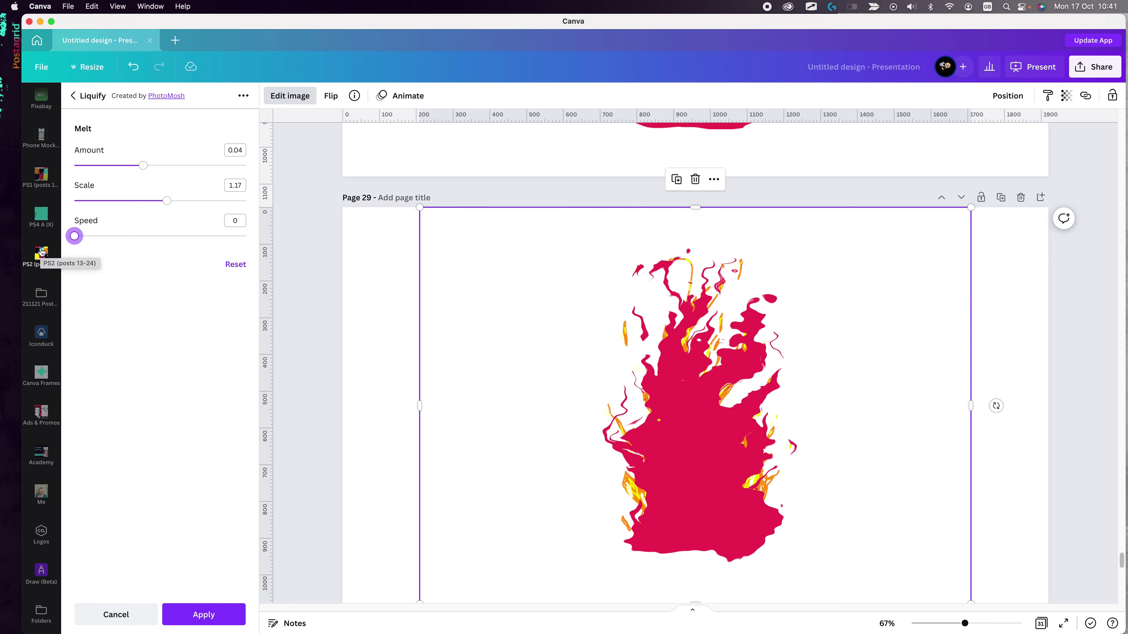
left_click(218, 612)
Try the Liquify Whirl effect on the red flame layer, adjusting its amount and position
scroll(226, 311, "up", 10)
scroll(219, 231, "up", 10)
left_click(101, 189)
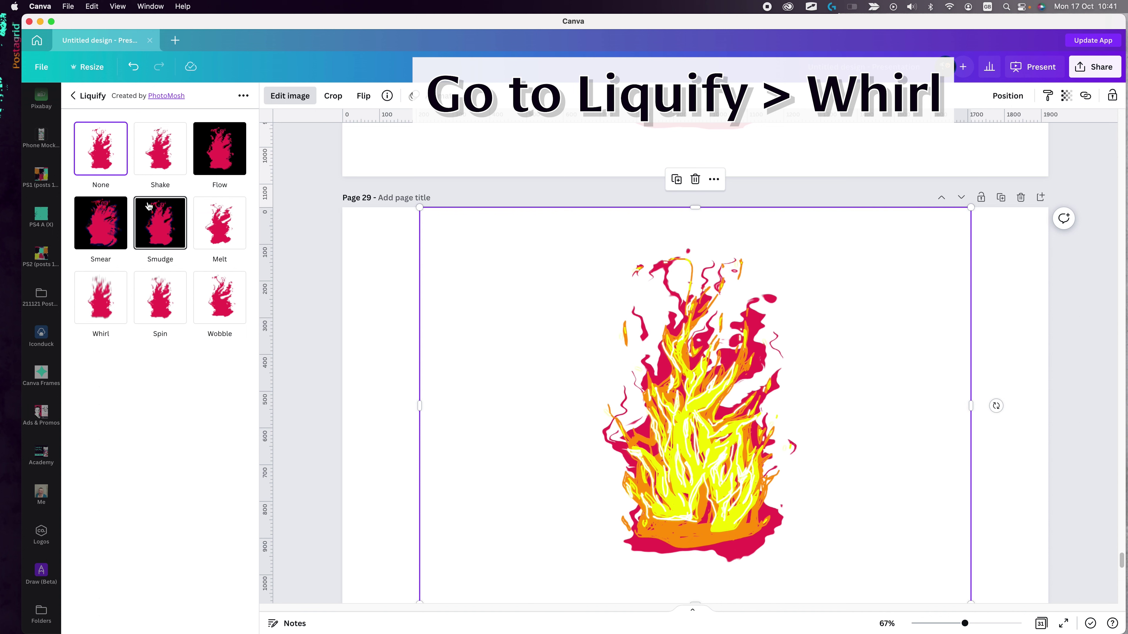
left_click(104, 309)
left_click(105, 308)
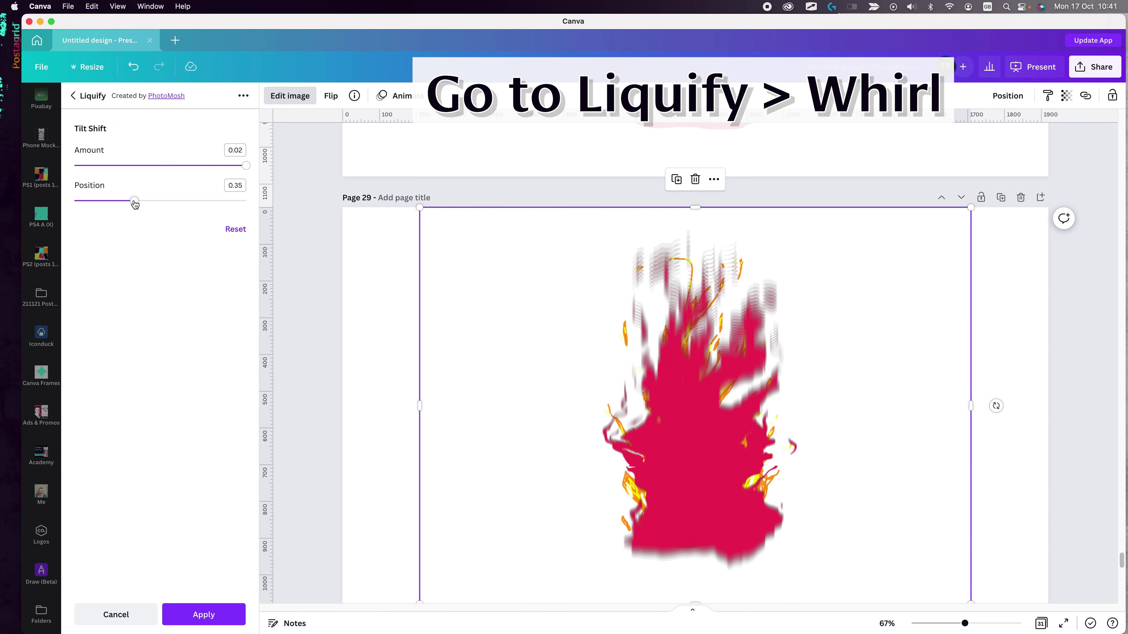
left_click_drag(133, 165, 85, 175)
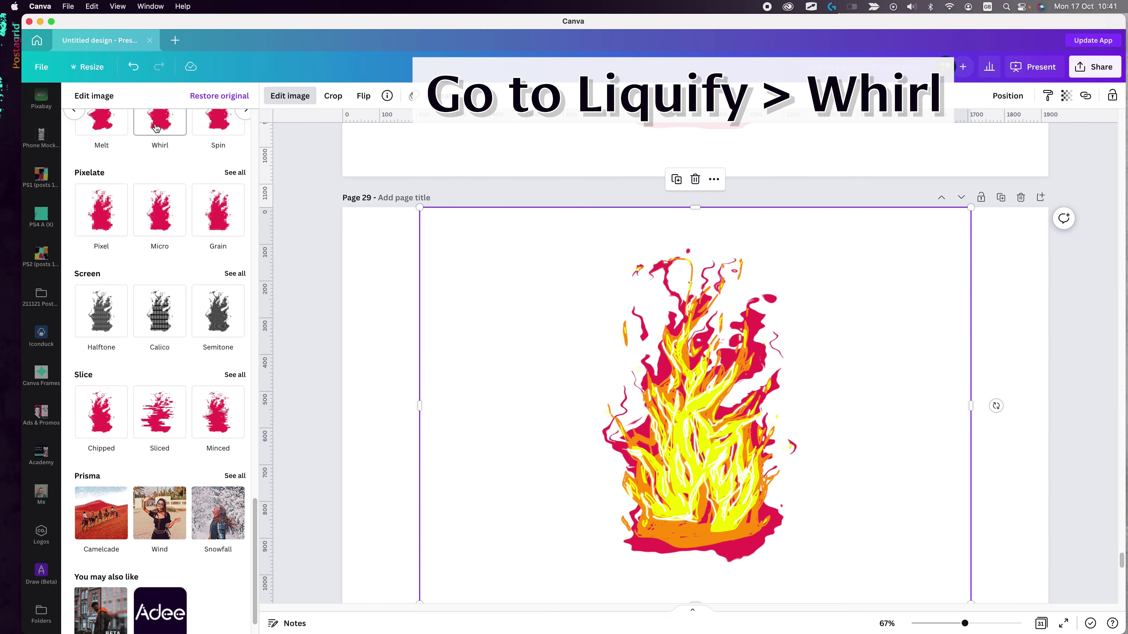
Apply the Liquify Spin effect to the red flame layer with a reduced amount
left_click(210, 129)
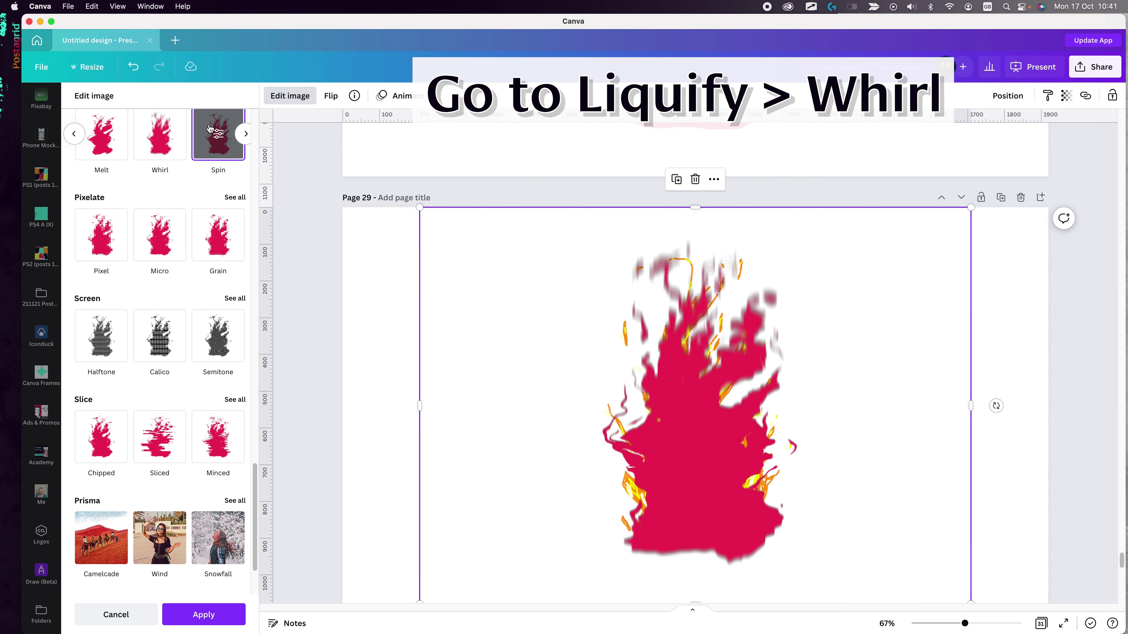
left_click(217, 133)
left_click_drag(111, 165, 91, 165)
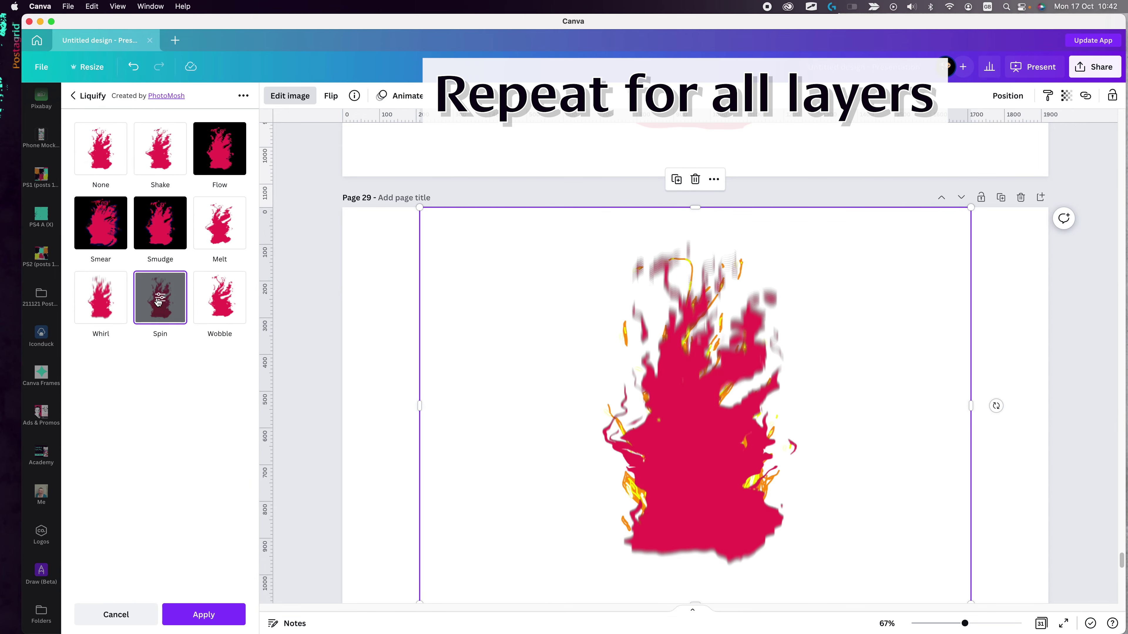
type("3")
left_click(242, 188)
left_click(203, 622)
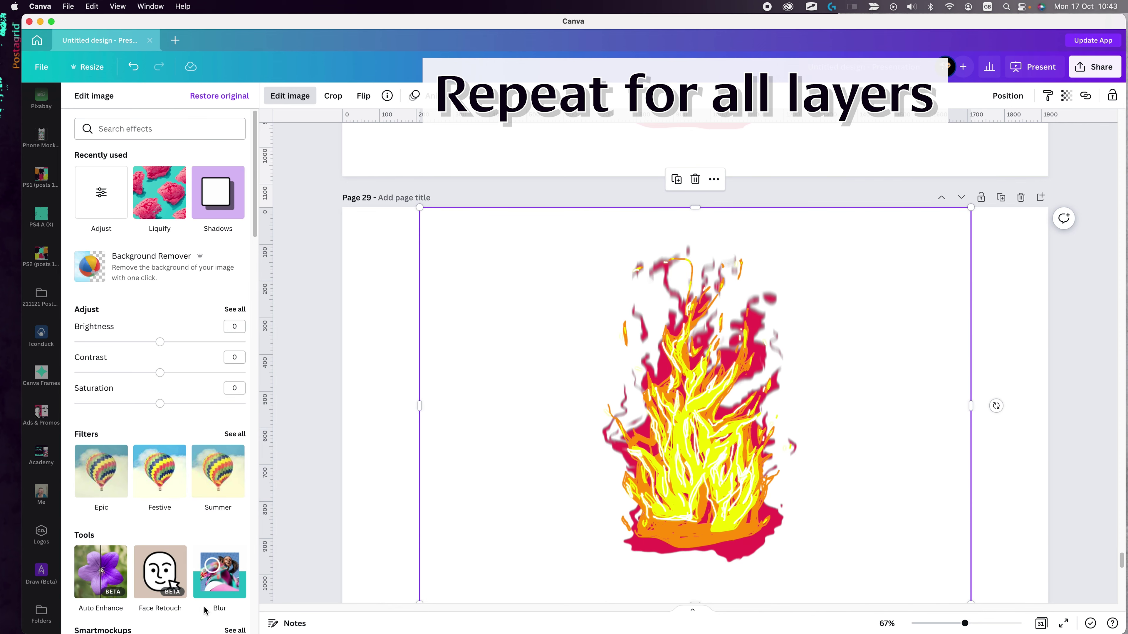
Try copying the red layer's style onto another flame layer
key("alt+super+c")
left_click(678, 546)
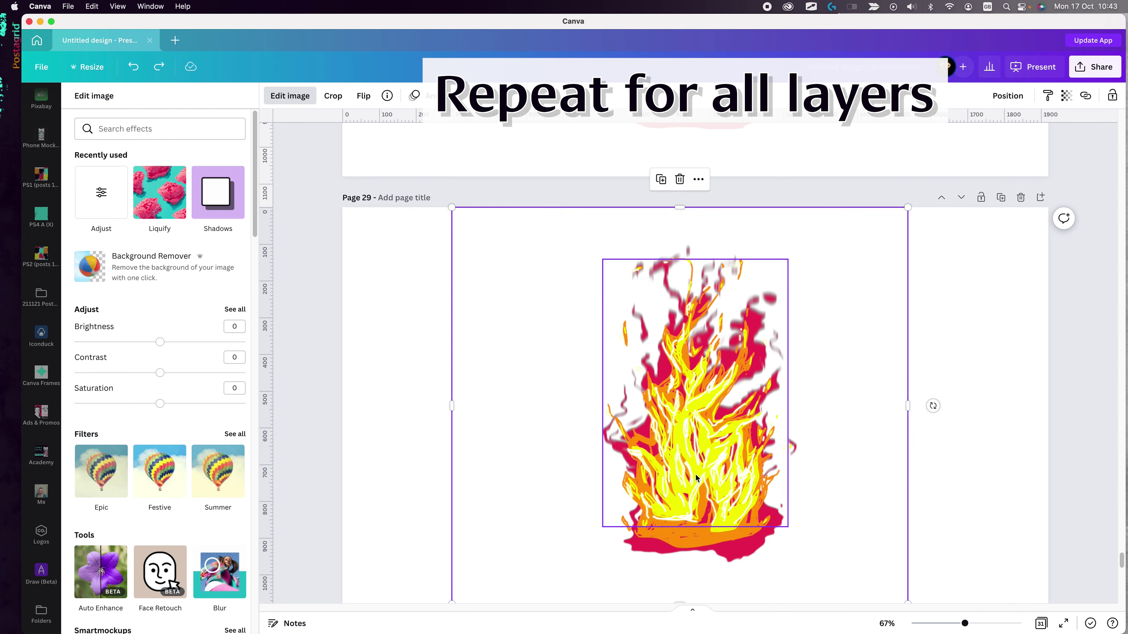
key("super+z")
Apply the Liquify Melt effect to the orange flame layer with amount 0.04, scale 1.17 and speed 0
left_click(173, 191)
left_click(217, 221)
left_click(217, 222)
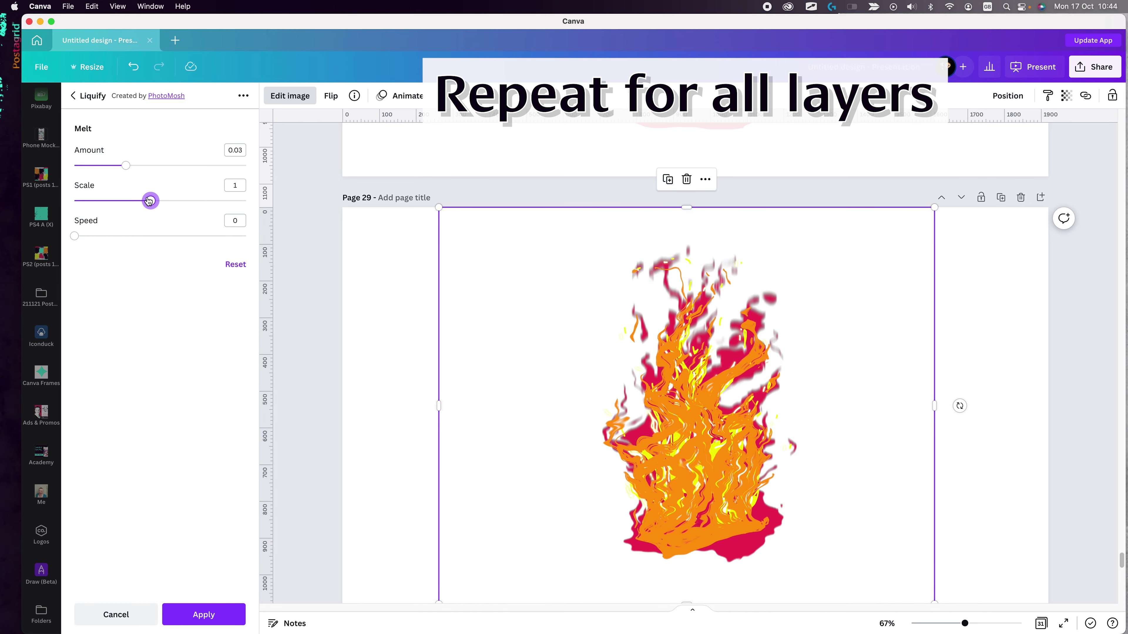
left_click_drag(151, 200, 174, 200)
left_click(239, 150)
type("0.04")
left_click(237, 222)
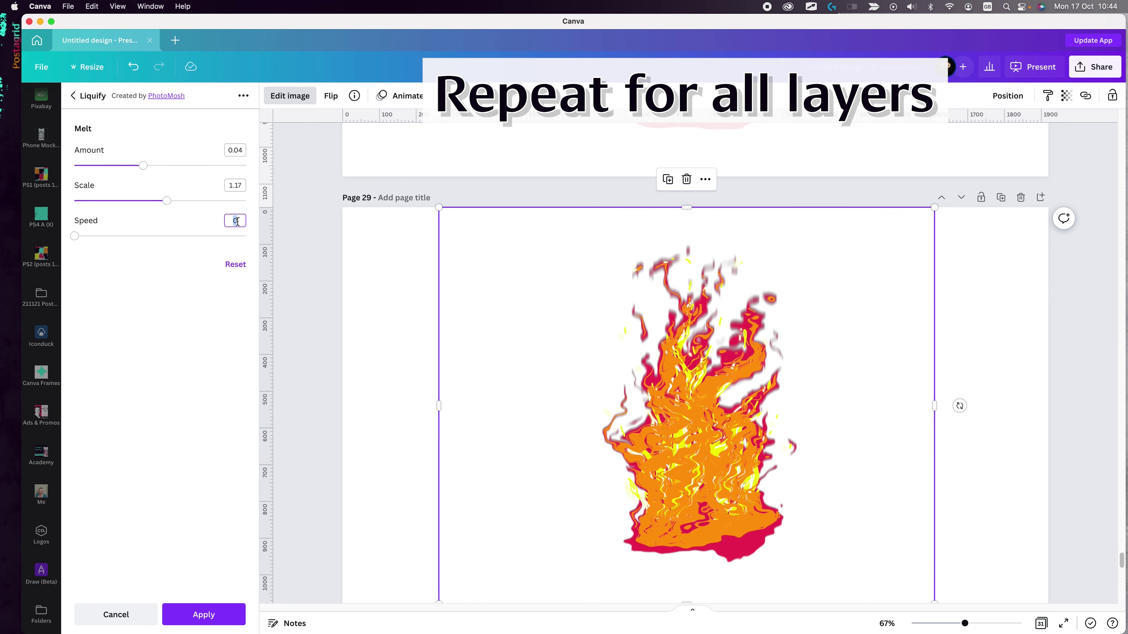
left_click(210, 617)
Add the Liquify Spin effect to the orange flame layer with amount 0.003 and position 0
left_click(160, 293)
left_click_drag(161, 201, 75, 200)
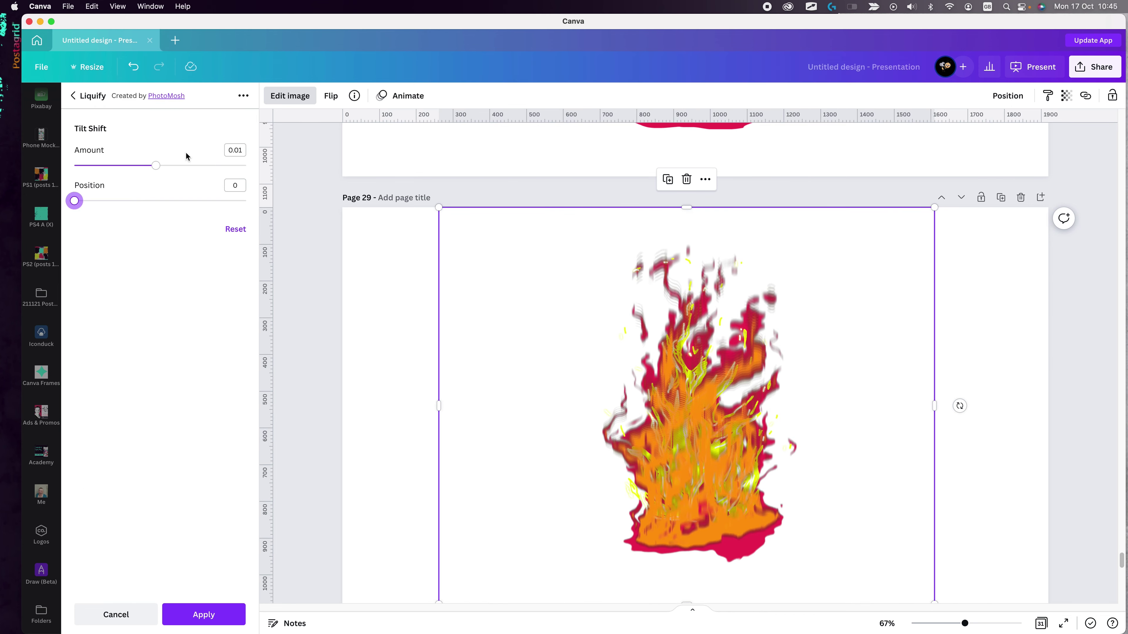
left_click(235, 150)
type("0.003")
left_click(238, 186)
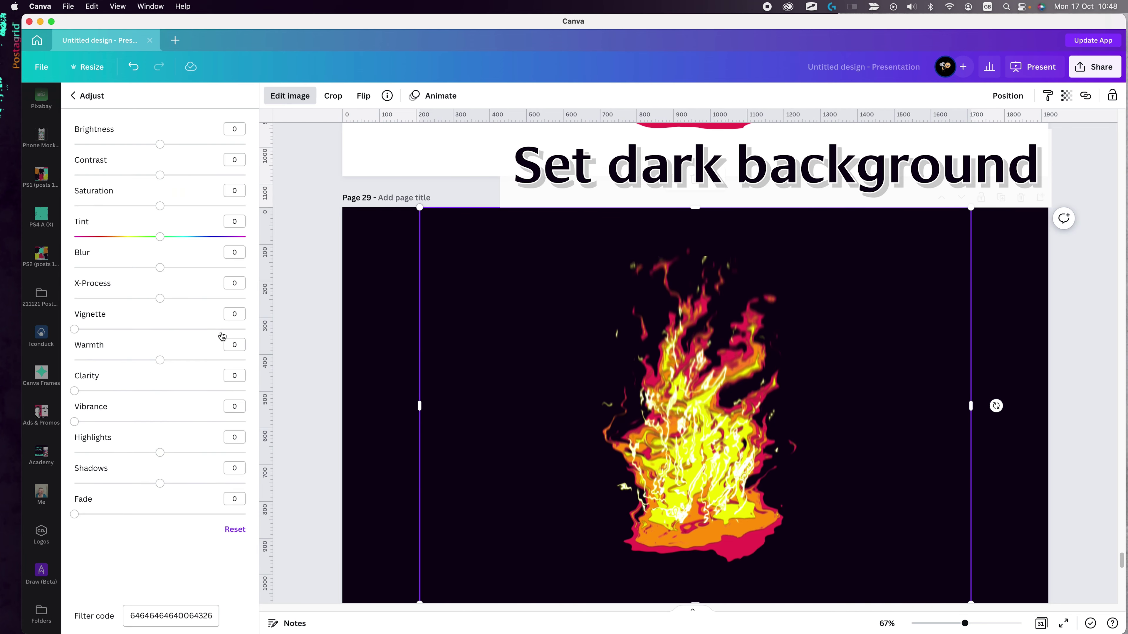
Adjust the red flame layer to contrast 9, blur 23, X-Process -6, warmth 7, vibrance 29 and highlights 16
left_click_drag(160, 174, 176, 177)
mouse_move(160, 236)
left_mouse_down()
mouse_move(113, 236)
mouse_move(159, 236)
left_mouse_up()
left_click_drag(160, 359, 166, 361)
left_click_drag(74, 421, 174, 452)
left_click_drag(160, 268, 171, 268)
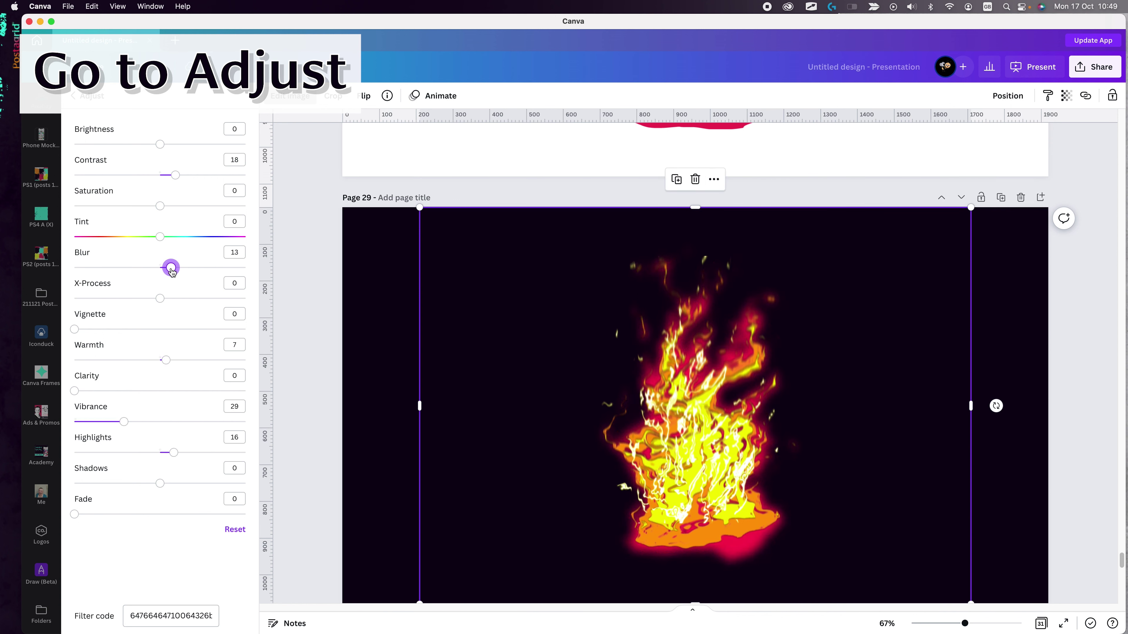
mouse_move(159, 298)
left_mouse_down()
mouse_move(231, 298)
mouse_move(93, 298)
mouse_move(154, 298)
left_mouse_up()
mouse_move(176, 175)
left_mouse_down()
mouse_move(151, 175)
mouse_move(168, 175)
left_mouse_up()
mouse_move(159, 205)
left_mouse_down()
mouse_move(118, 206)
mouse_move(160, 205)
left_mouse_up()
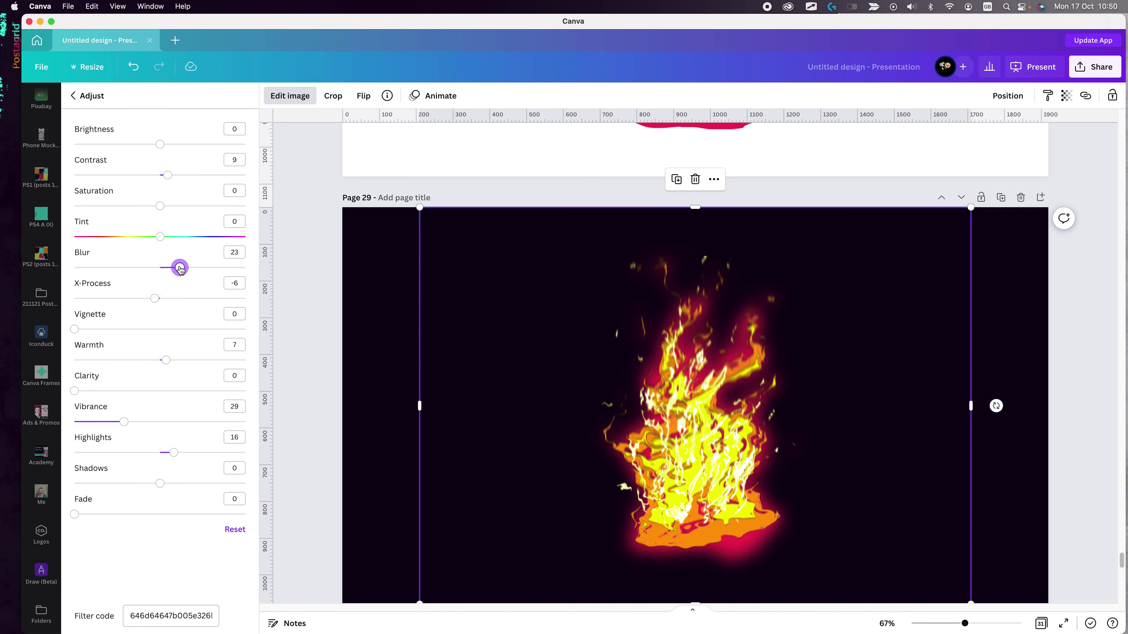
Adjust the orange flame layer to brightness 40, contrast 18, blur 8, warmth 14, vibrance 15 and highlights 25
left_click_drag(123, 423, 82, 422)
left_click_drag(171, 452, 173, 452)
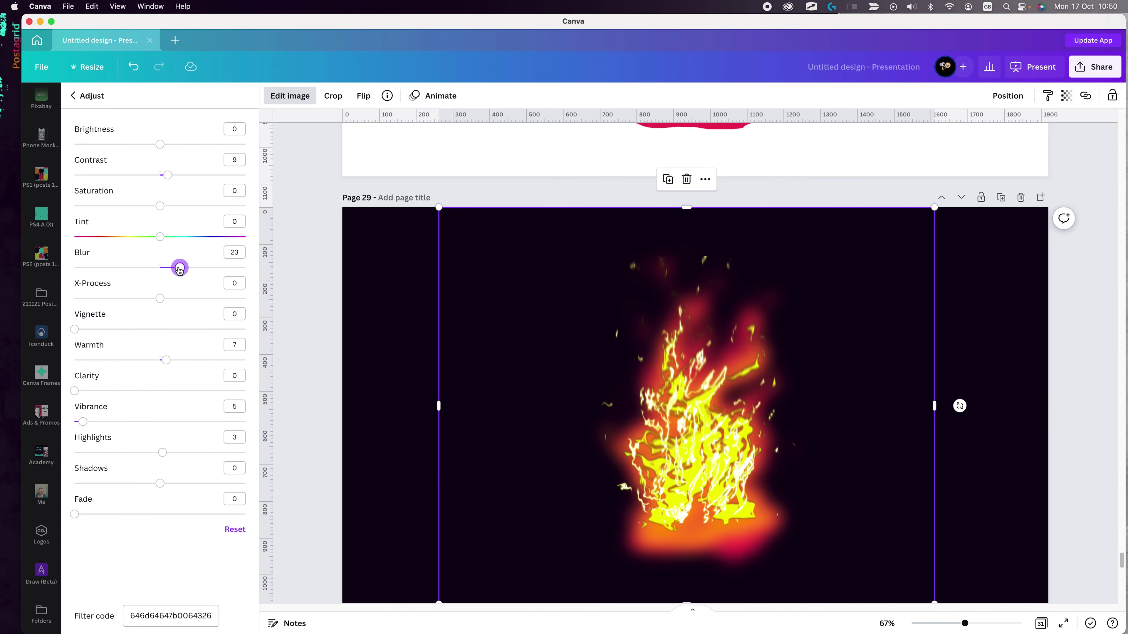
left_click_drag(180, 268, 167, 267)
left_click_drag(167, 175, 175, 175)
left_click_drag(160, 145, 194, 145)
left_click_drag(162, 452, 181, 453)
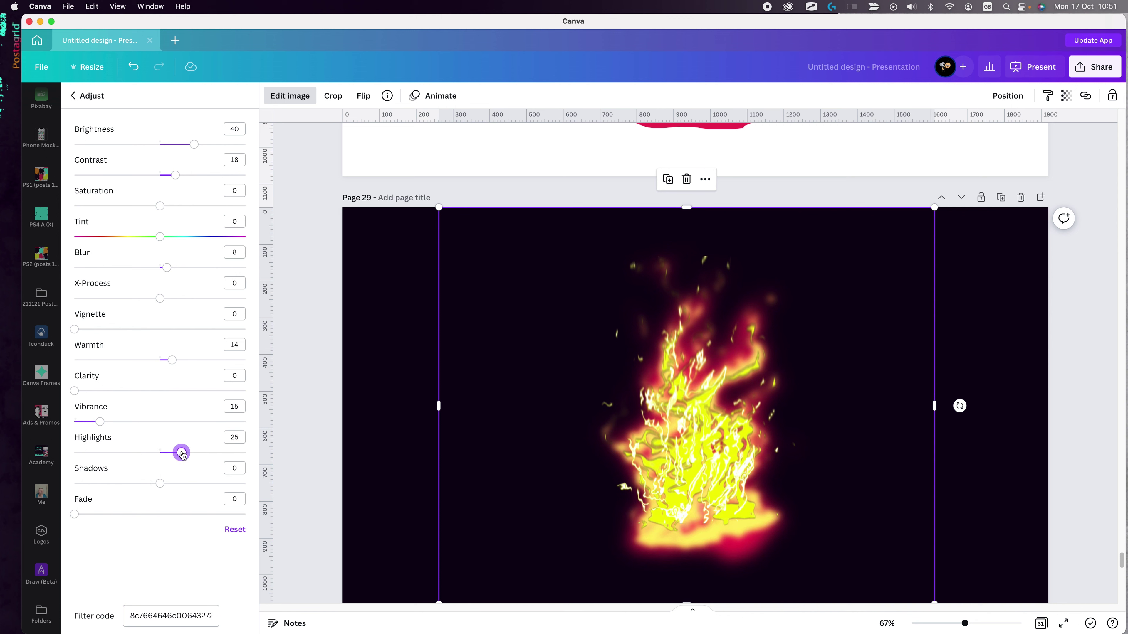
Adjust the yellow flame layer to brightness 77, contrast 56, saturation -11 and blur 7, and strengthen its highlights
left_click_drag(194, 144, 226, 144)
left_click_drag(176, 175, 207, 175)
left_click_drag(160, 206, 151, 207)
left_click_drag(167, 268, 166, 268)
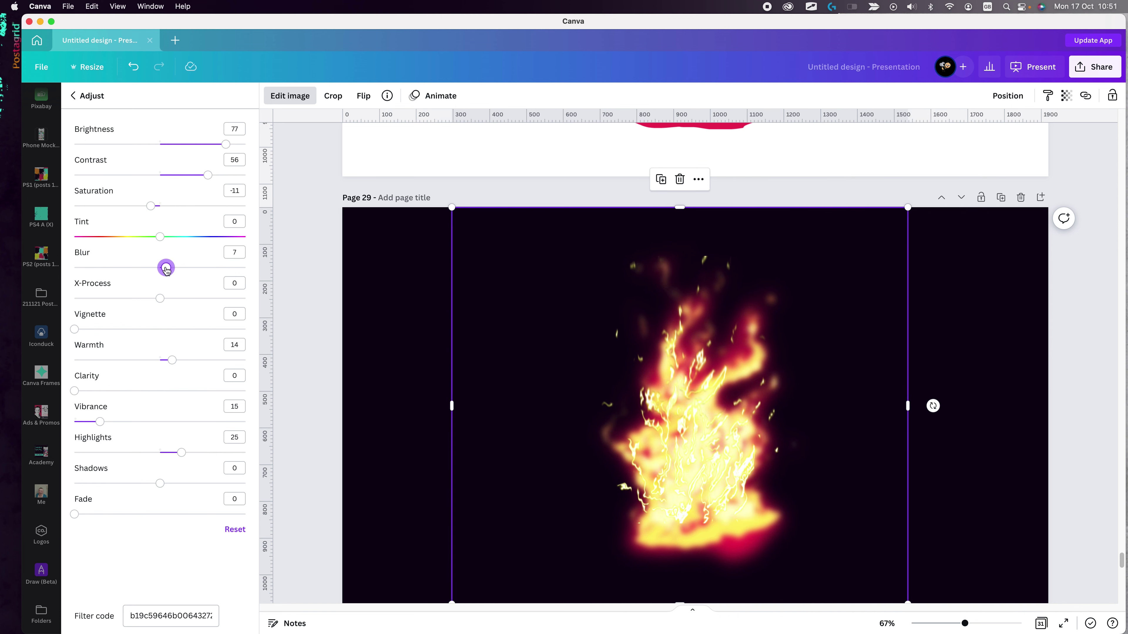
left_click_drag(181, 452, 198, 453)
Copy the yellow layer's style onto the bright highlight layer and fine-tune its blur, brightness, contrast, vibrance and highlights
left_click(1048, 96)
left_click(710, 391)
left_click_drag(162, 268, 163, 267)
left_click_drag(225, 145, 233, 145)
left_click_drag(207, 175, 230, 175)
left_click_drag(126, 421, 204, 452)
Set the orange flame layer's brightness to 23 and its contrast to 39
left_click(445, 445)
left_click_drag(195, 145, 192, 175)
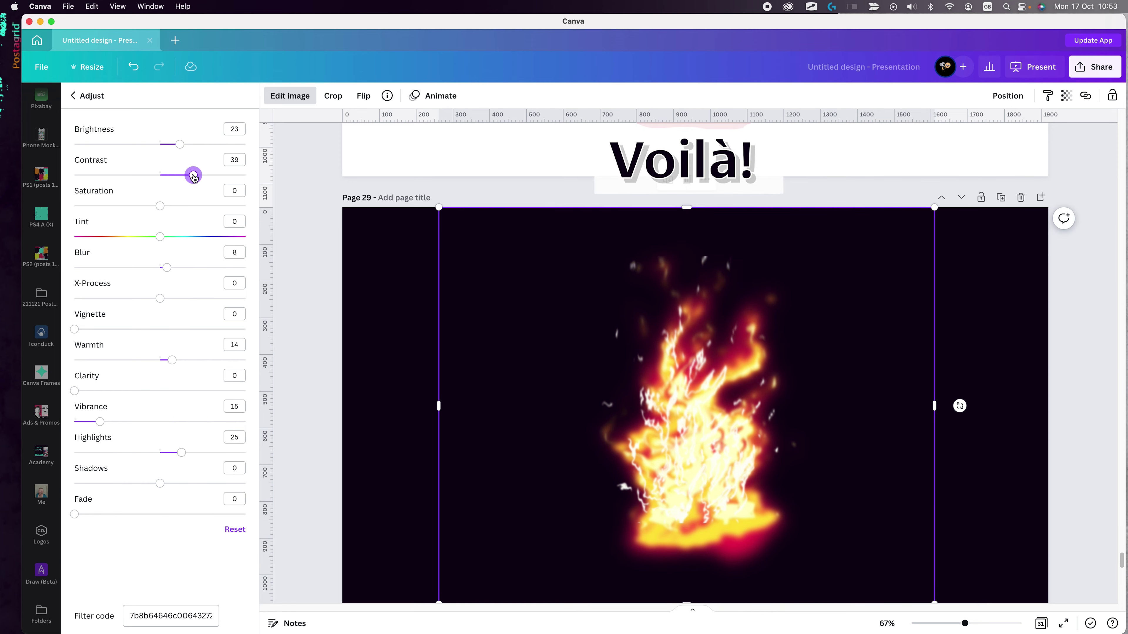